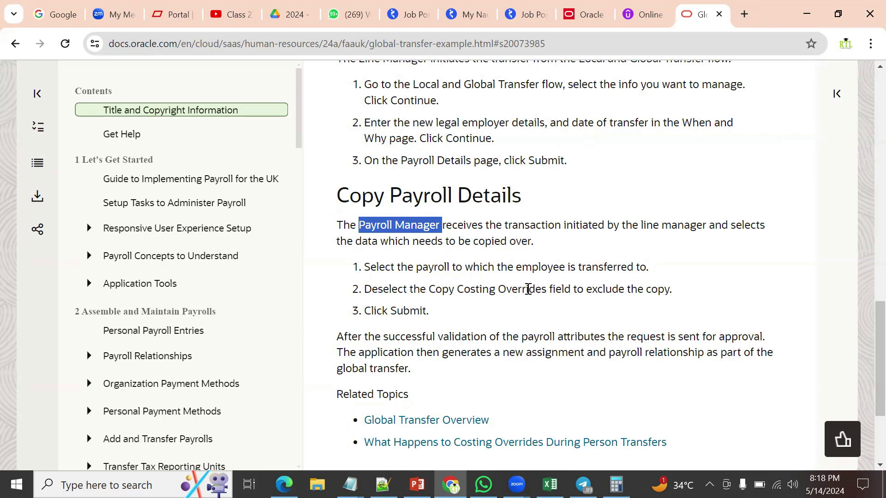
Review the global transfer workflow and Copy Payroll Details, then open the related Global Transfer Overview topic with its page outline collapsed.
scroll(631, 255, "up", 4)
scroll(631, 255, "up", 5)
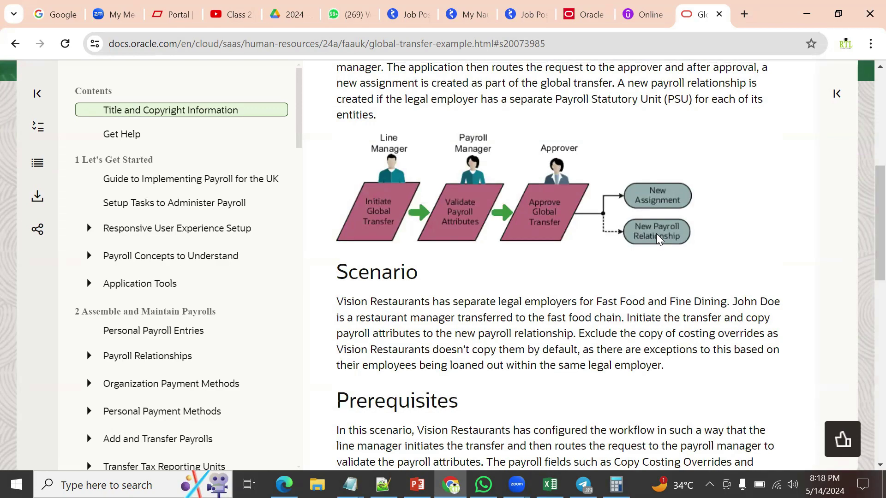
scroll(572, 269, "down", 8)
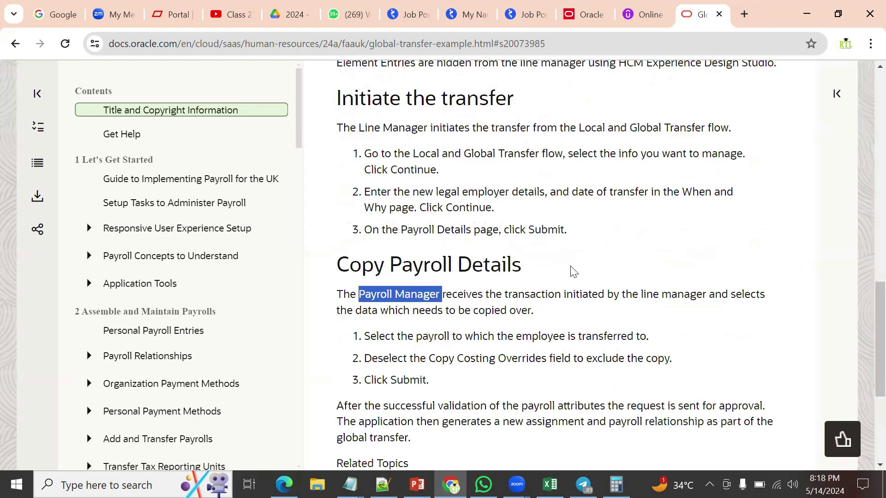
scroll(572, 270, "down", 5)
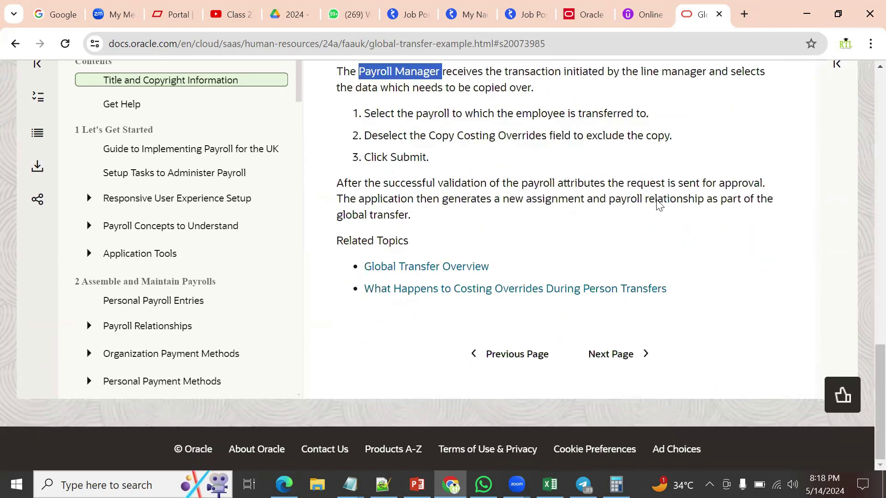
scroll(577, 272, "up", 4)
scroll(538, 323, "down", 3)
left_click(475, 339)
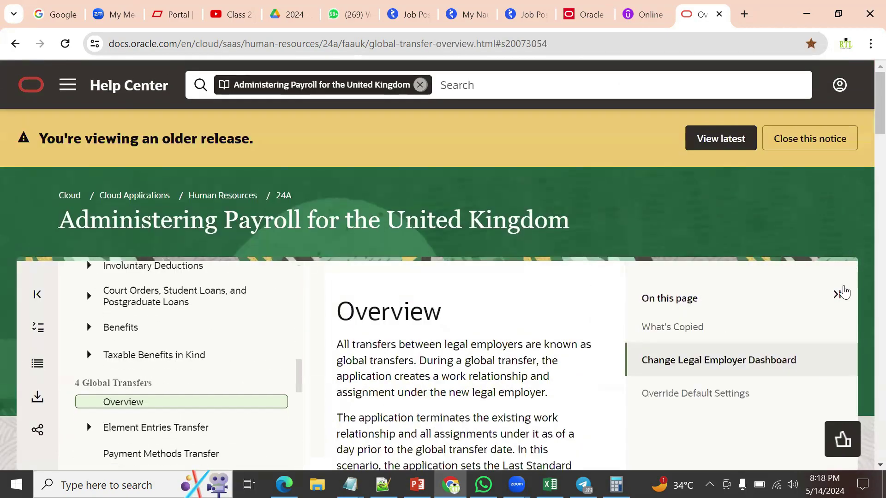
left_click(836, 295)
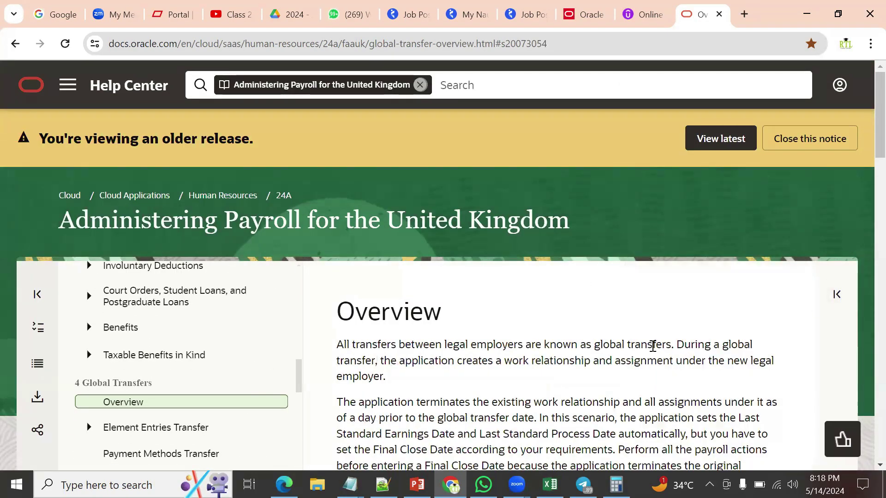
Examine the table of copyable payroll items, highlighting payroll relationship and assignment attributes, personal and third-party payment methods, and person costing overrides.
scroll(651, 347, "down", 4)
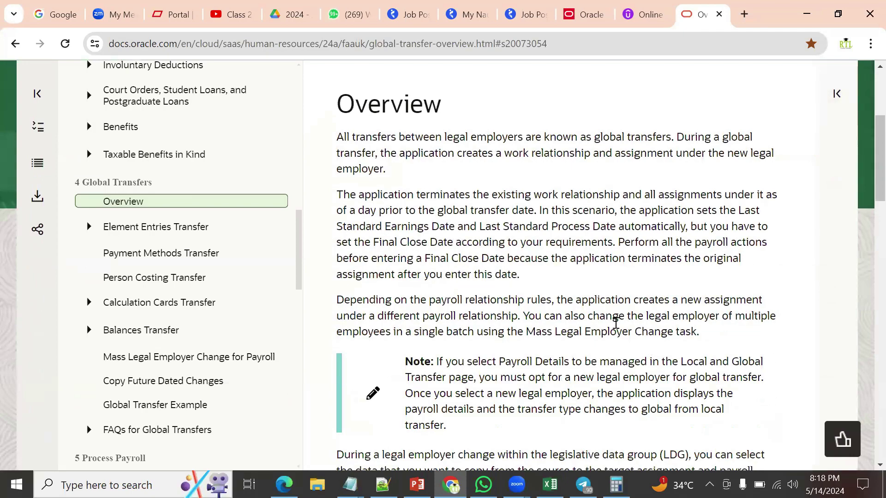
scroll(568, 300, "down", 5)
scroll(569, 299, "down", 4)
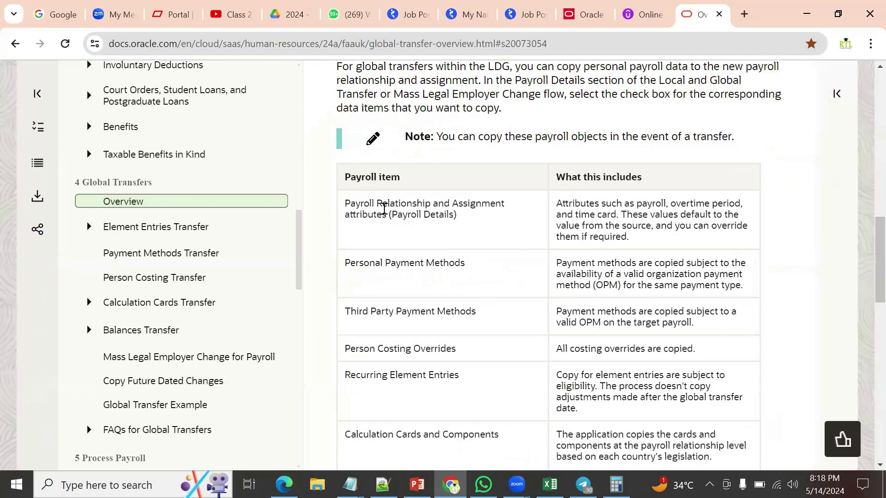
left_click_drag(345, 203, 482, 225)
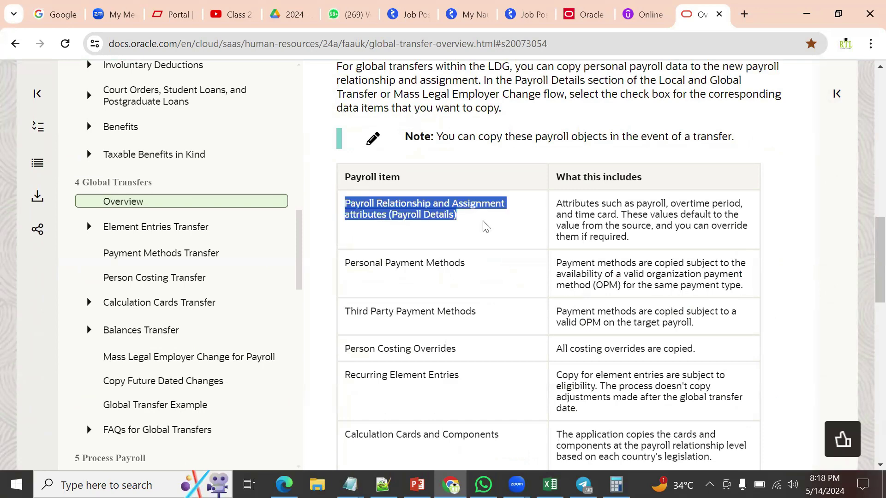
scroll(482, 270, "down", 1)
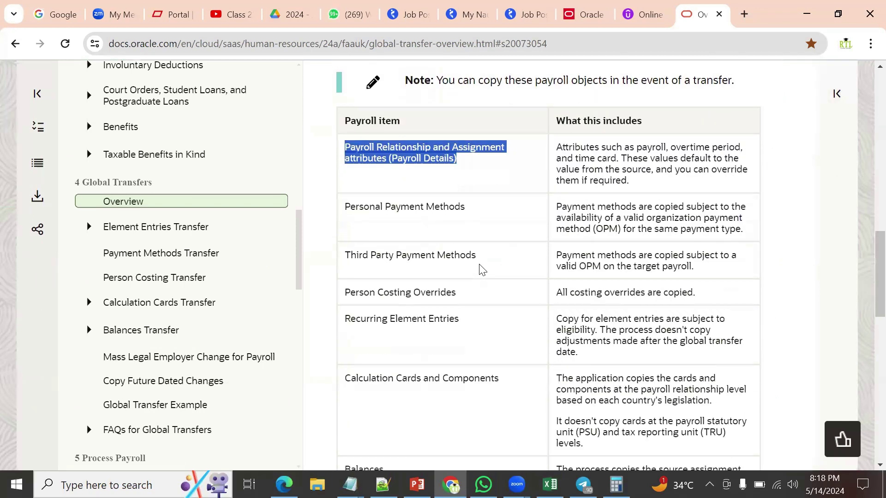
left_click_drag(349, 194, 535, 212)
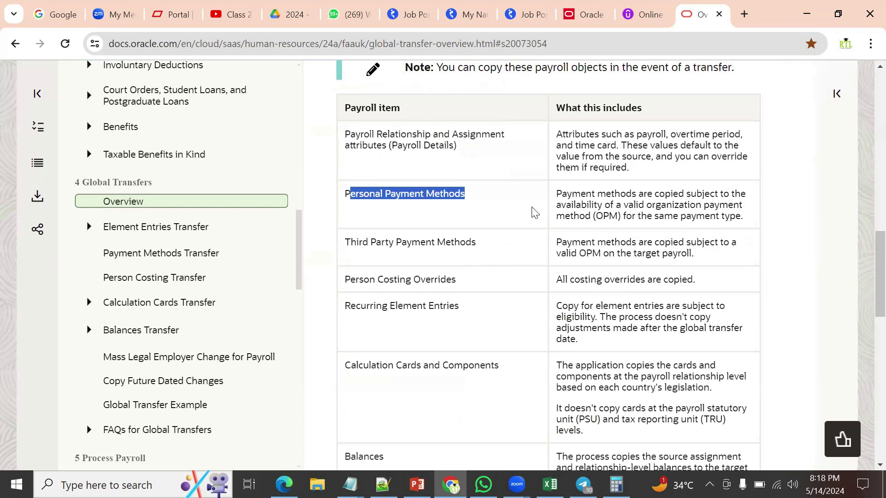
left_click_drag(345, 242, 500, 249)
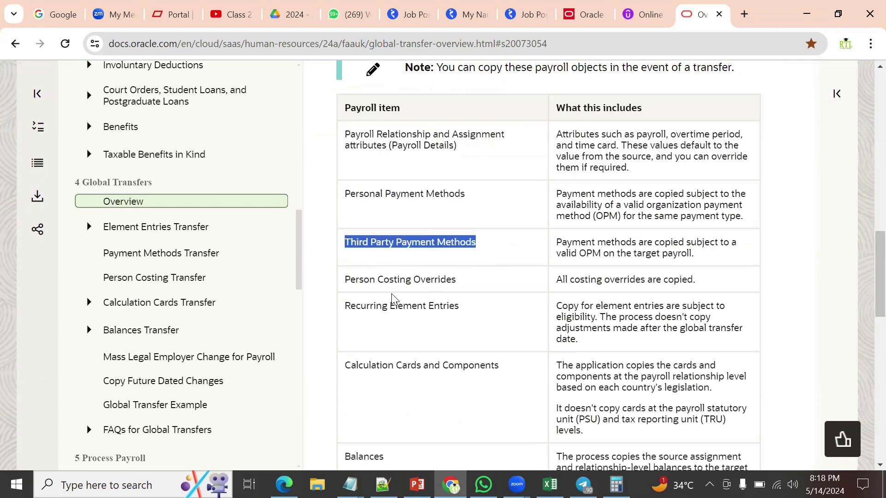
left_click_drag(352, 279, 471, 286)
scroll(460, 360, "down", 1)
scroll(459, 365, "down", 2)
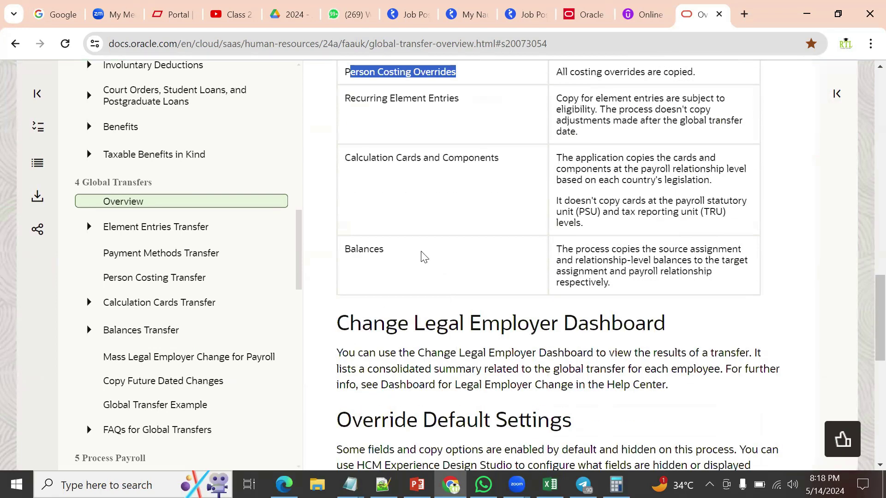
scroll(566, 215, "up", 1)
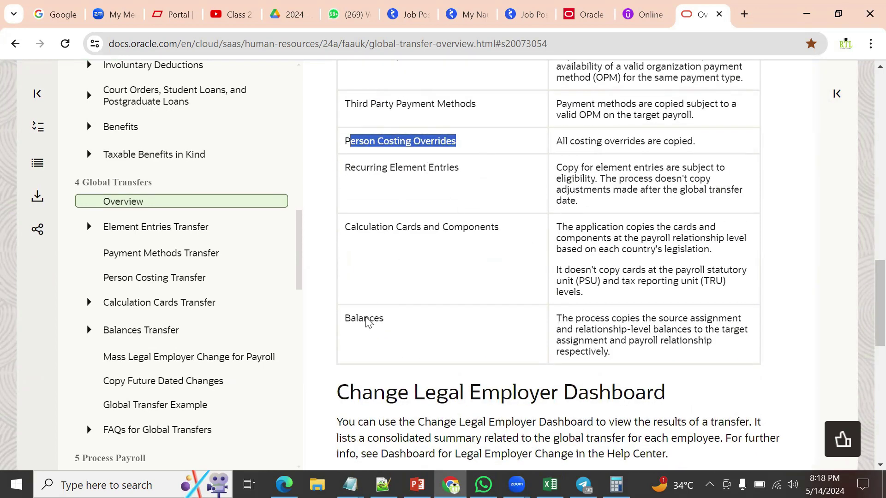
Expand the FAQs for Global Transfers and open the question on data copy failing for a temporarily transferred employee.
scroll(111, 392, "down", 3)
left_click(93, 292)
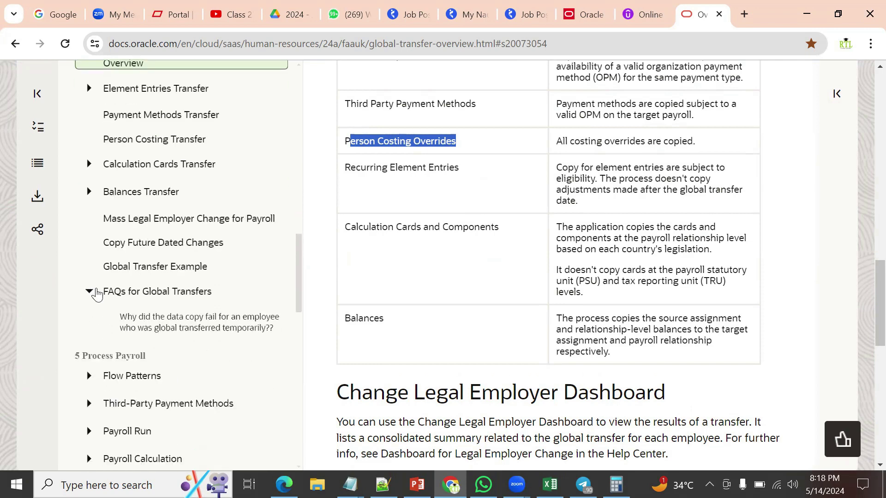
left_click(187, 328)
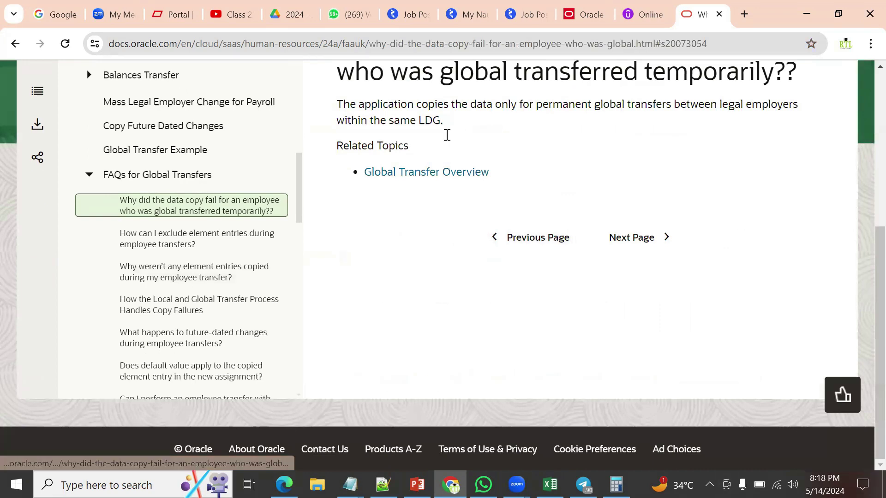
scroll(557, 169, "up", 1)
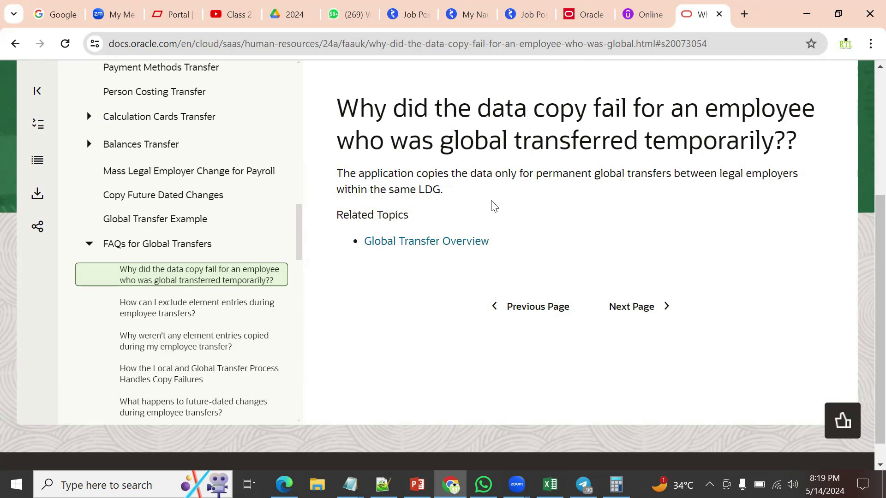
Check the Global_HR topic list in the Excel training workbook, then return to Chrome and highlight the temporary-transfer FAQ's answer.
mouse_move(550, 485)
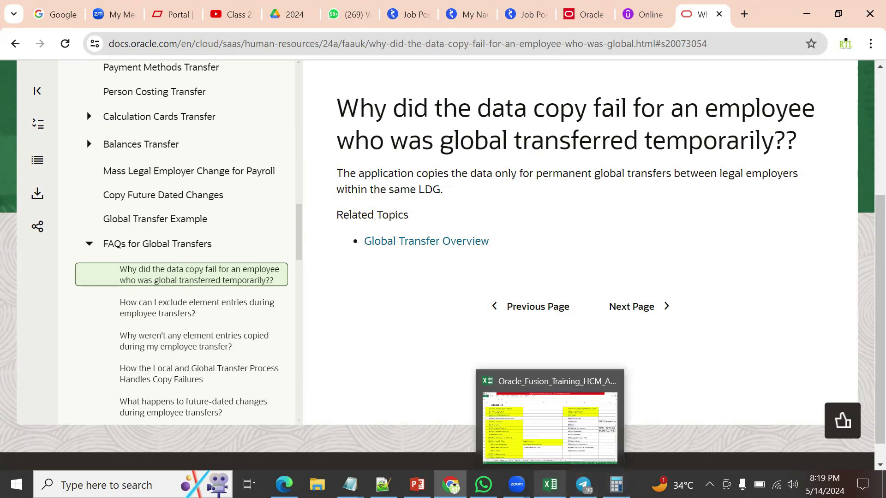
left_click(550, 484)
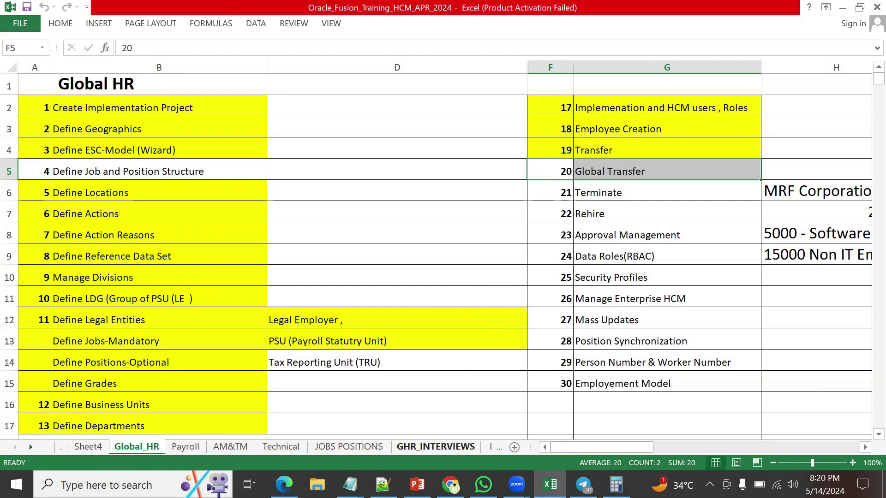
left_click(450, 484)
left_click_drag(336, 174, 793, 192)
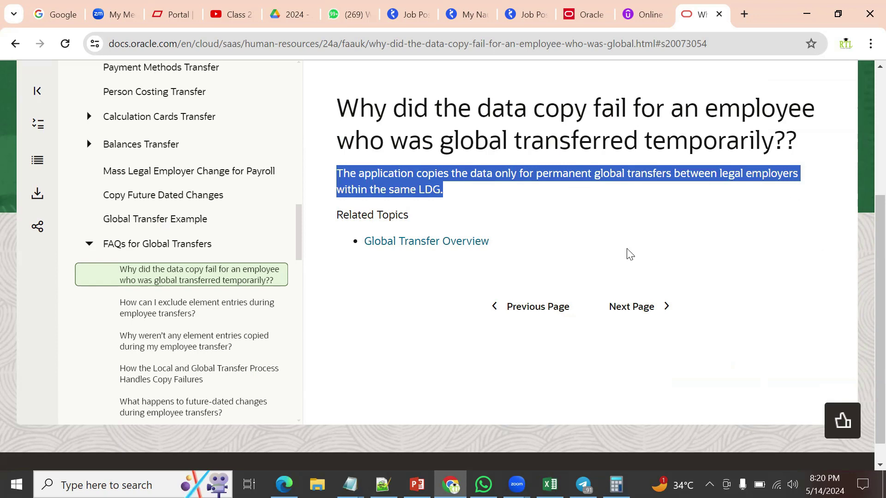
Read the FAQs on excluding element entries and on entries not being copied, highlighting the copy element entries option in the latter.
left_click(186, 315)
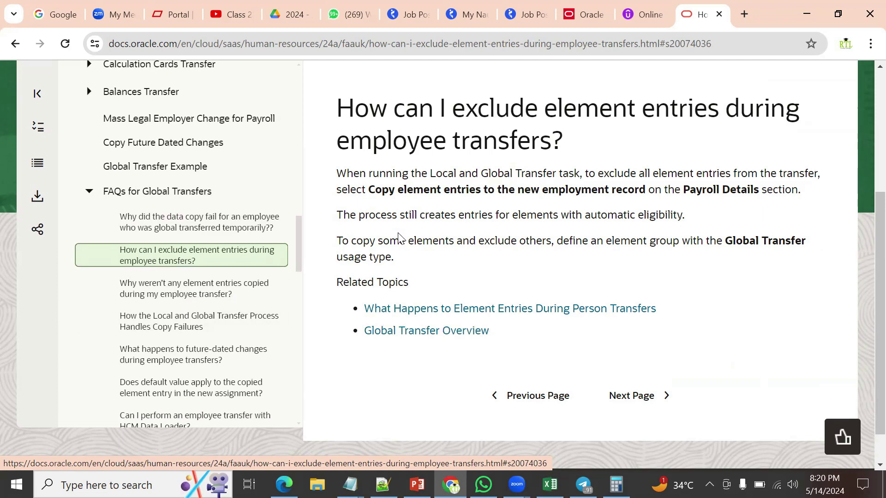
scroll(349, 279, "down", 1)
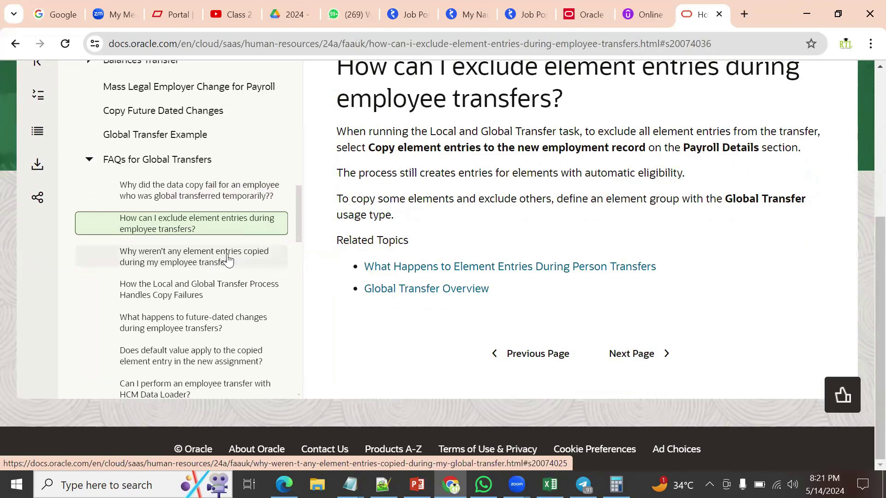
left_click(245, 258)
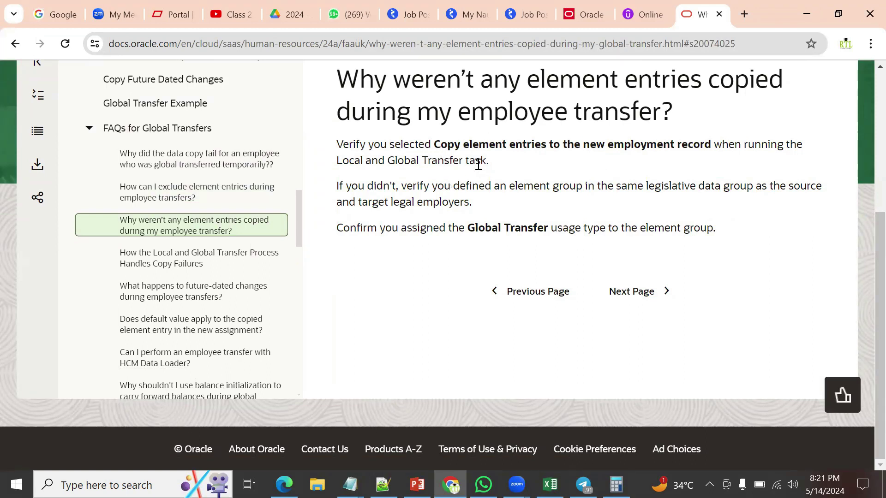
left_click_drag(441, 145, 613, 144)
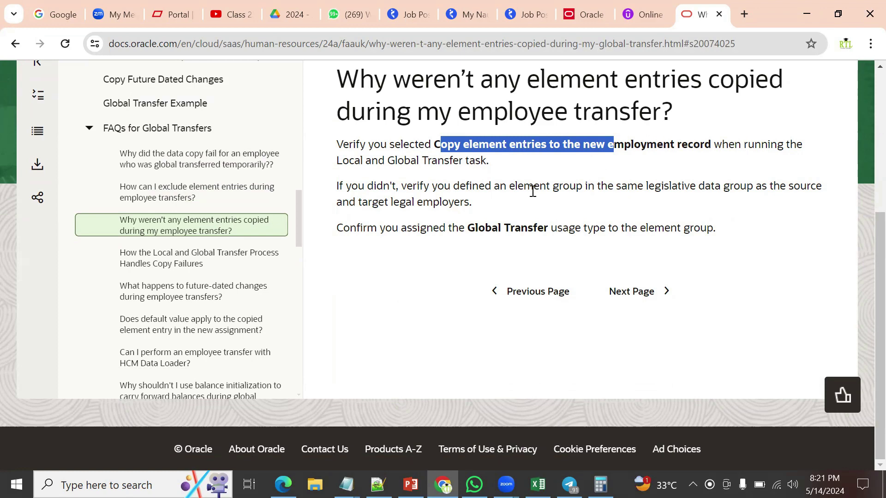
Open the FAQ on how the Local and Global Transfer process handles copy failures and highlight "success, warning, and error".
scroll(239, 235, "down", 2)
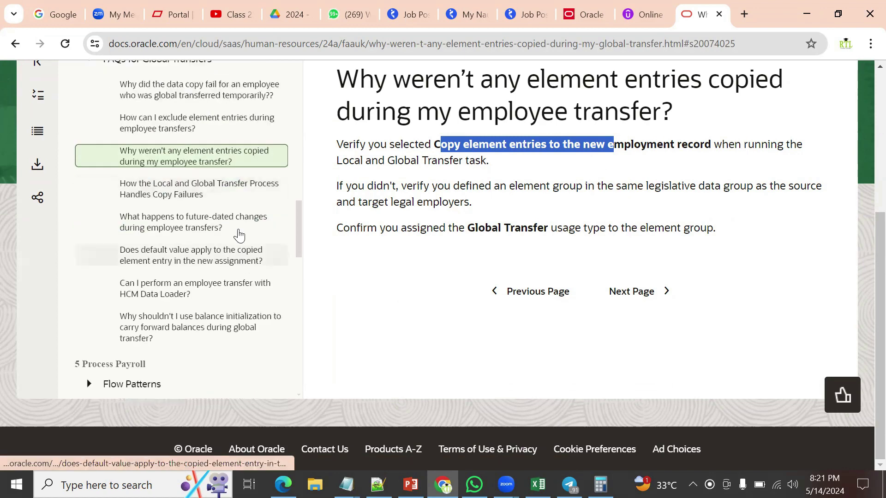
left_click(237, 191)
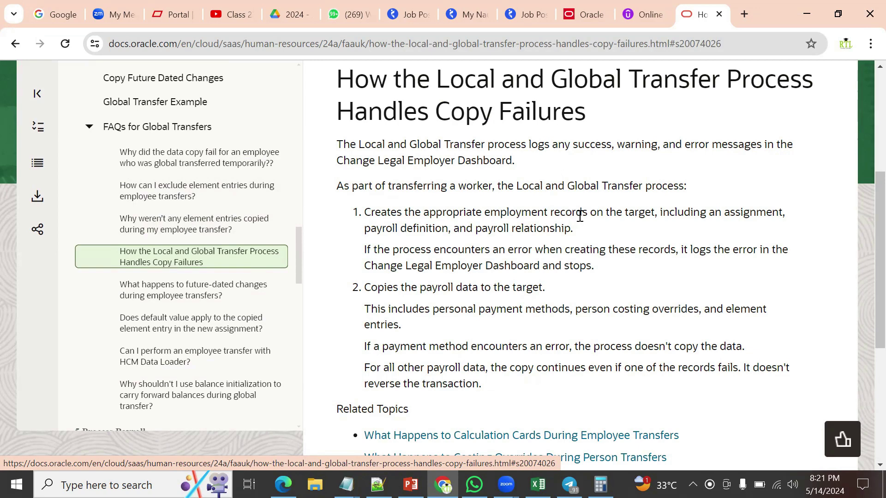
left_click_drag(573, 144, 709, 143)
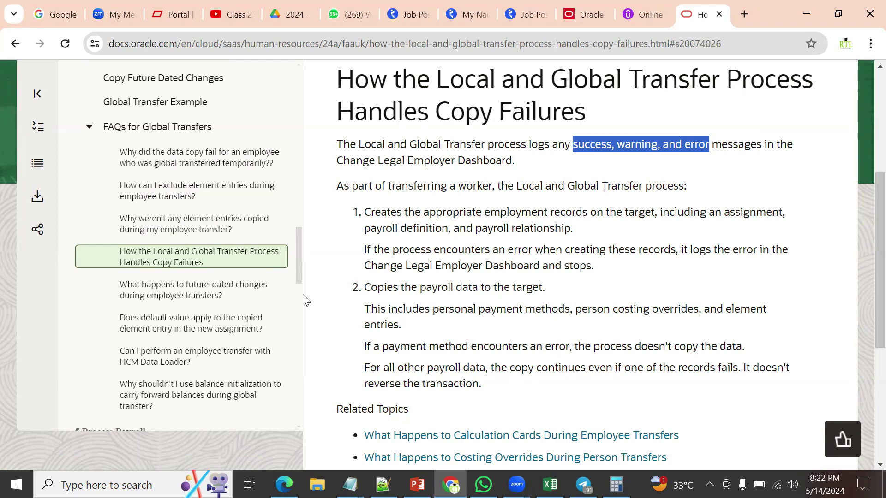
Open the FAQ on future-dated changes during employee transfers and highlight its phrases on future-dated employment data changes and future assignment updates.
scroll(240, 288, "down", 1)
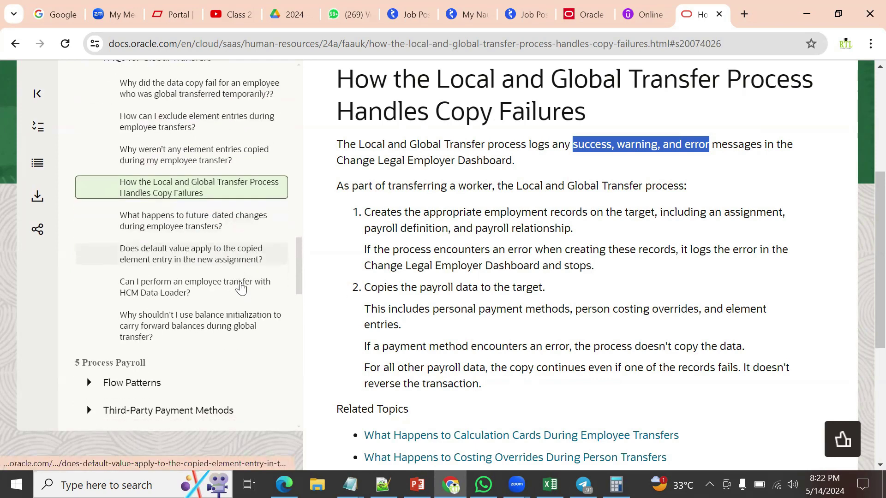
left_click(212, 227)
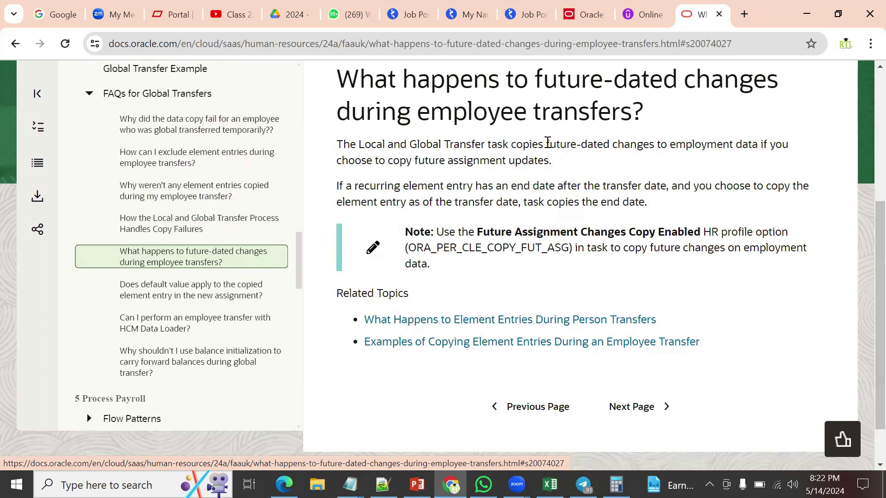
left_click_drag(547, 145, 748, 141)
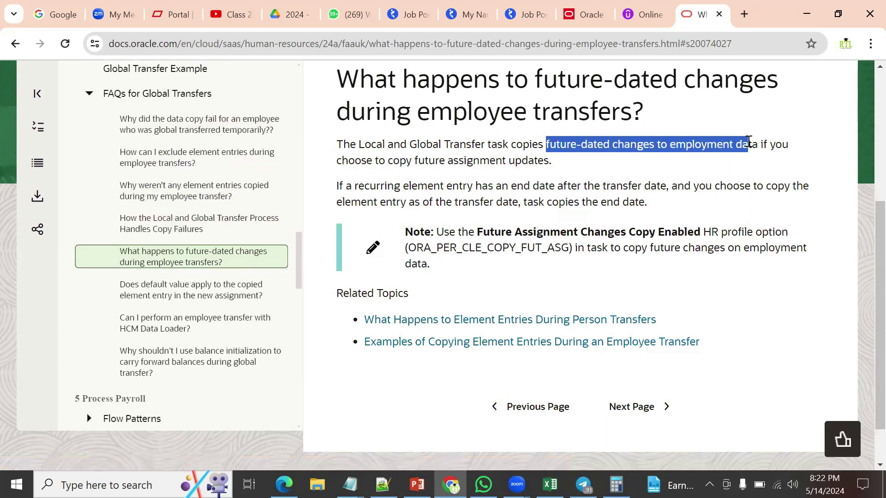
left_click_drag(418, 160, 560, 161)
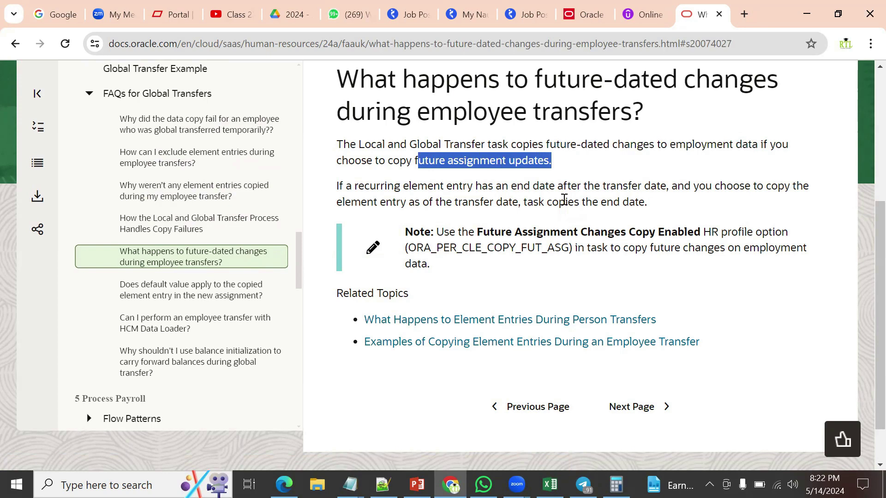
key("ctrl+c")
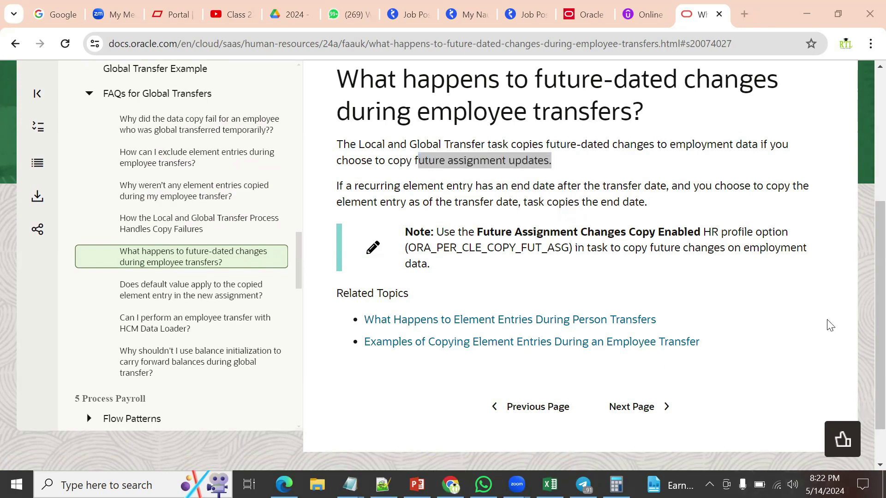
Open the Windows calendar and select May 14 and May 30, 2024 to illustrate a future-dated change.
key("super+alt+d")
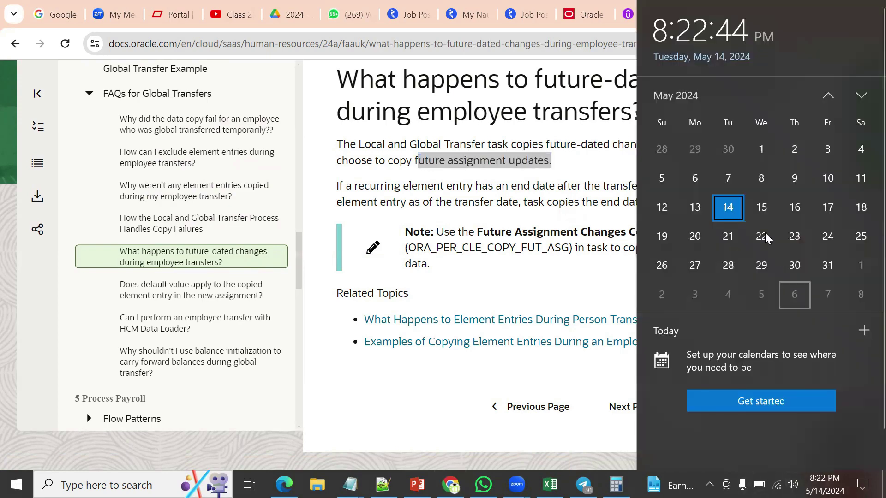
left_click(799, 266)
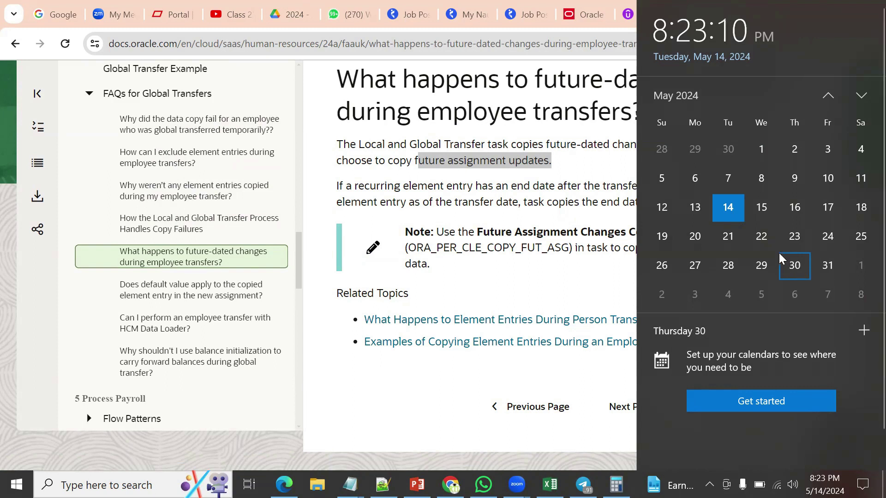
left_click(732, 206)
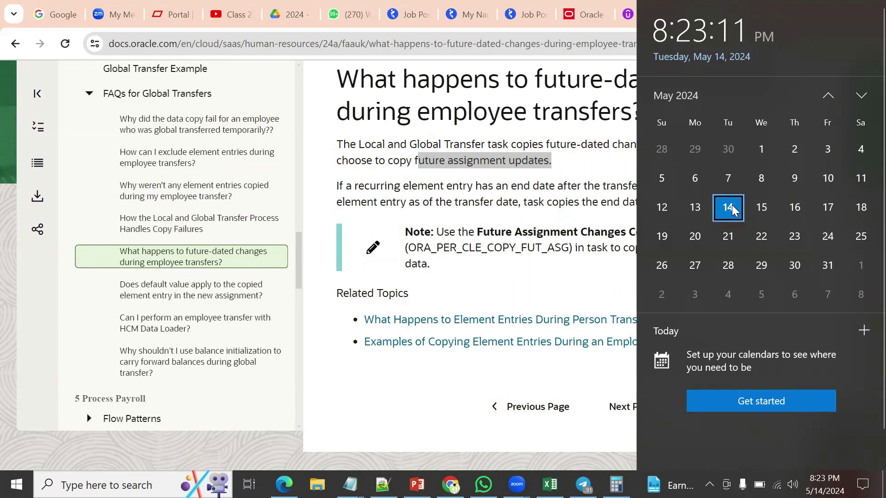
left_click(792, 268)
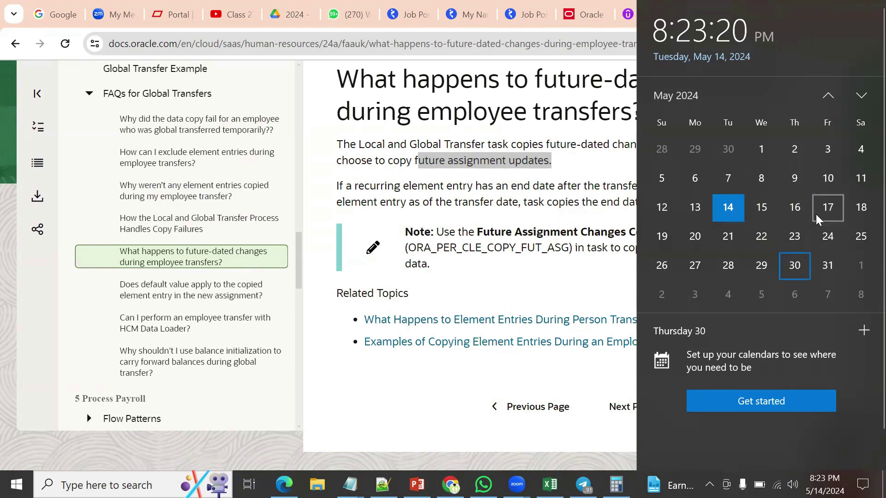
Select May 23 and May 30, 2024 in the Windows calendar, and return to the future-dated changes FAQ.
left_click(795, 236)
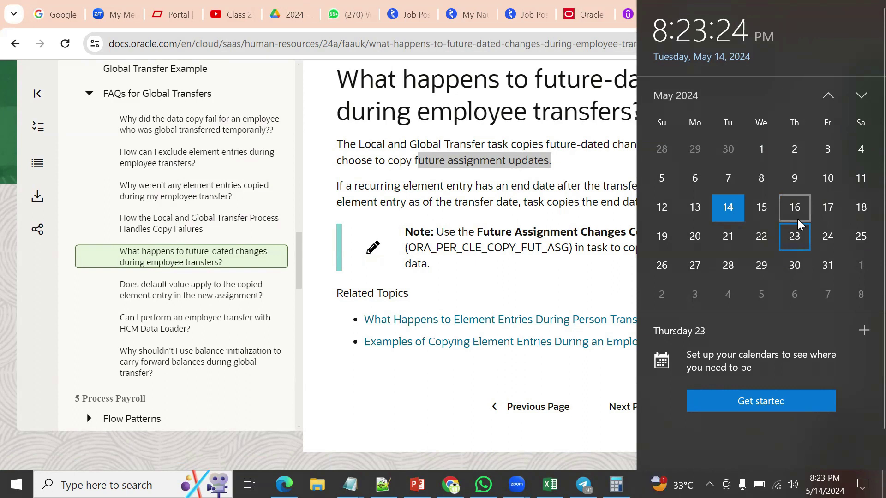
left_click(795, 272)
left_click(475, 185)
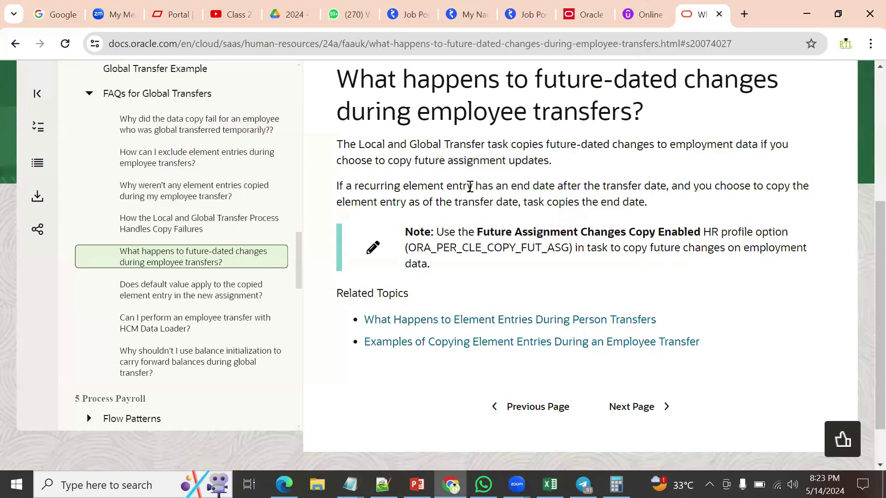
Highlight the FAQ's sentence on copying future-dated changes to employment data and the option name "Future Assignment Changes Copy Enabled".
left_click_drag(337, 144, 760, 160)
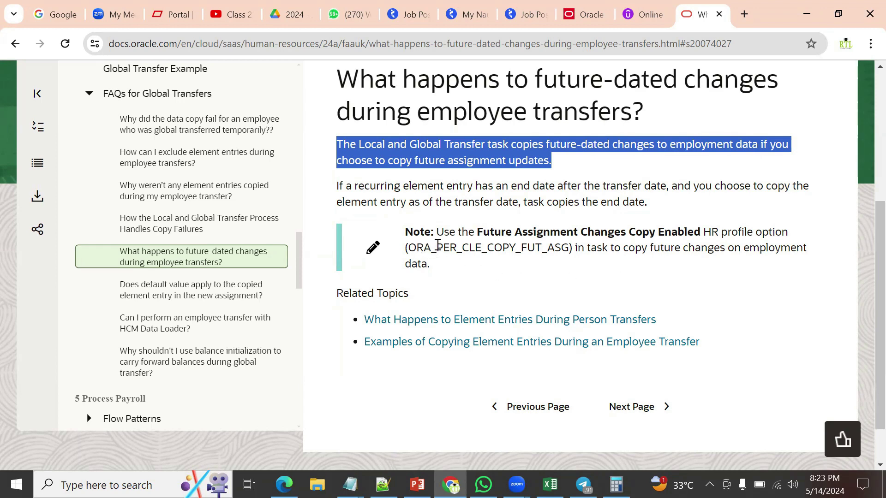
left_click_drag(477, 231, 701, 232)
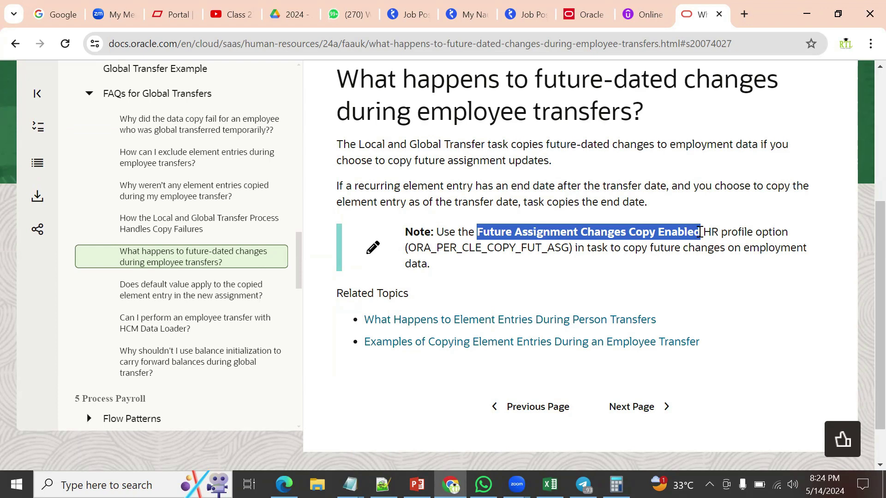
Open the FAQs on default values for copied element entries and on employee transfers, highlighting "HCM Data Loader" in the latter.
left_click(215, 293)
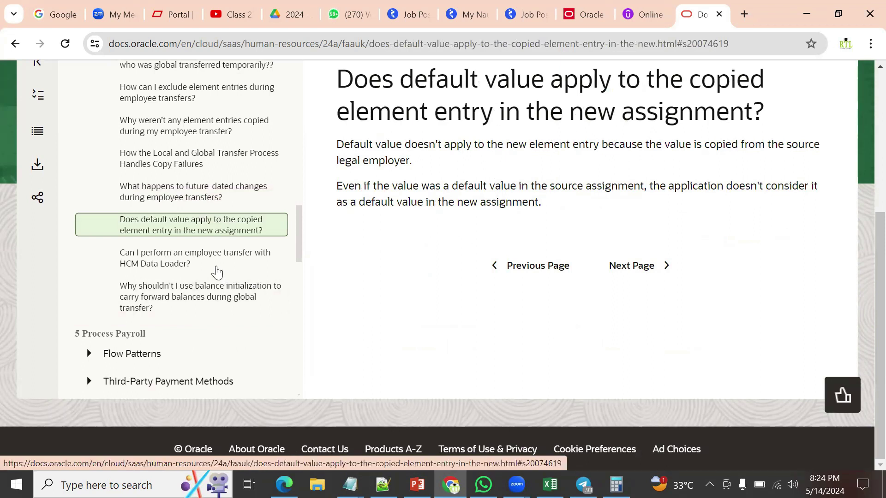
left_click(240, 264)
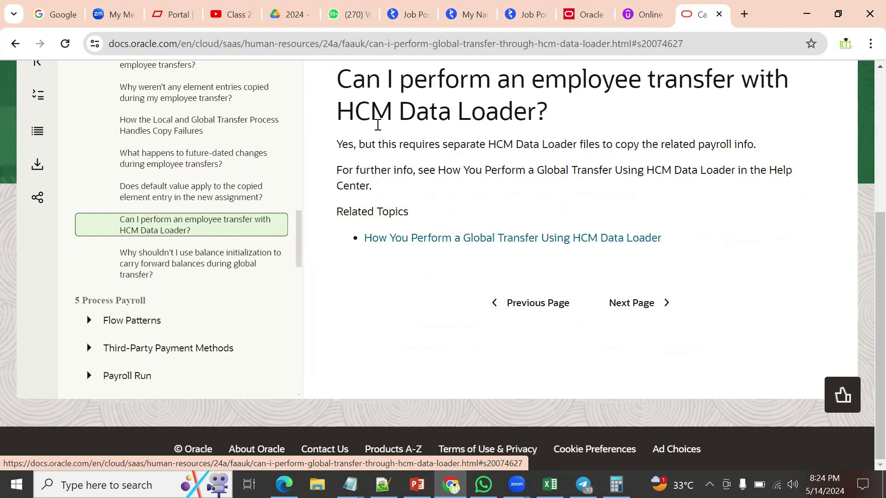
double_click(344, 110)
left_click_drag(410, 115, 537, 114)
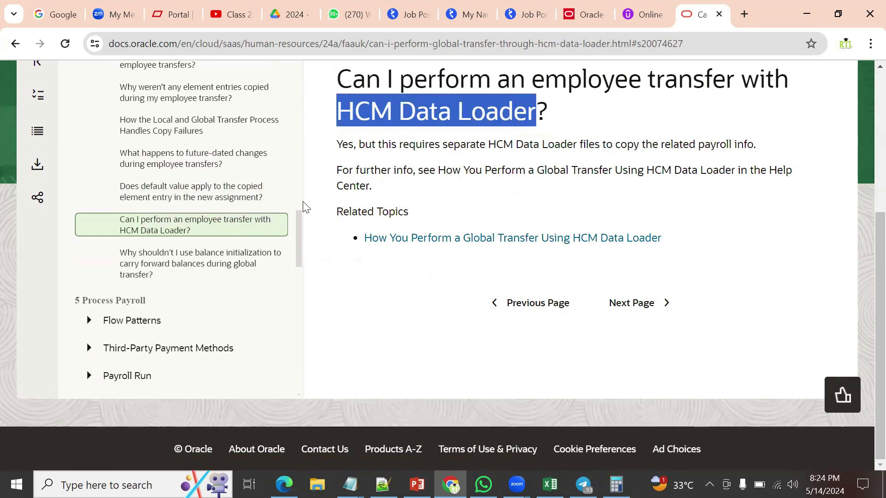
Open the Global Transfer Example and Copy Future Dated Changes topics, highlighting the HR profile option name and code in the latter.
scroll(268, 216, "up", 3)
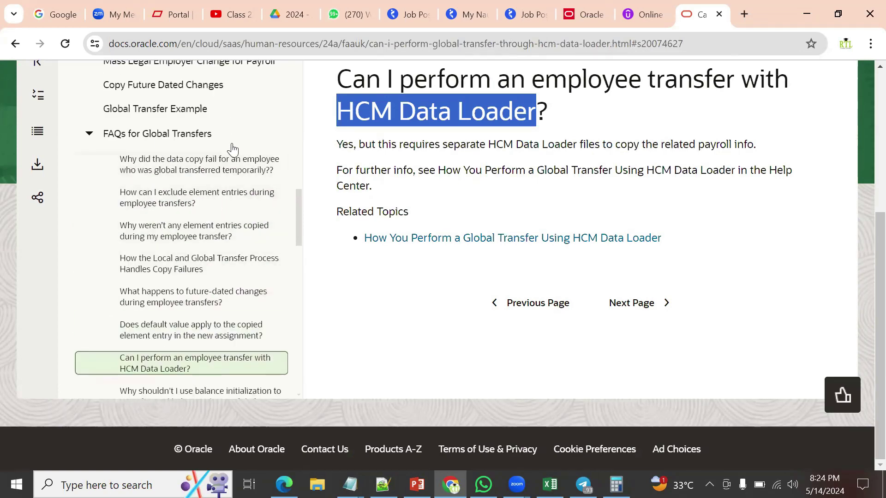
left_click(193, 113)
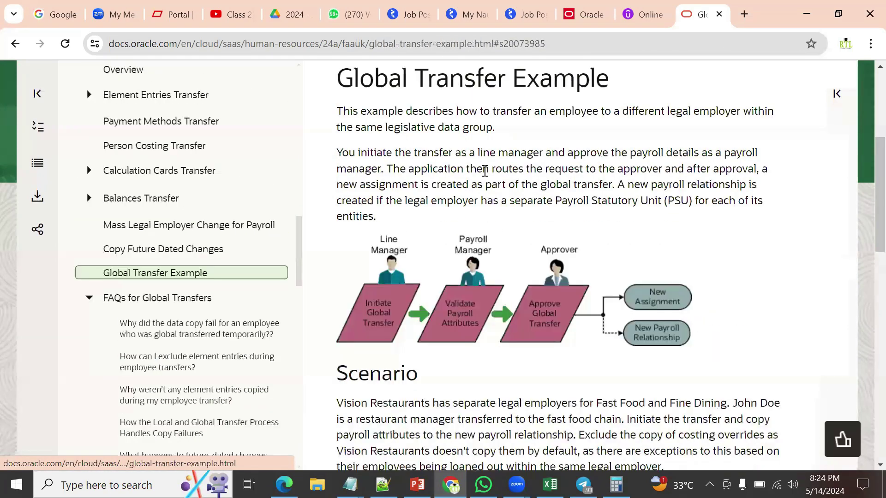
left_click(220, 252)
scroll(606, 292, "down", 5)
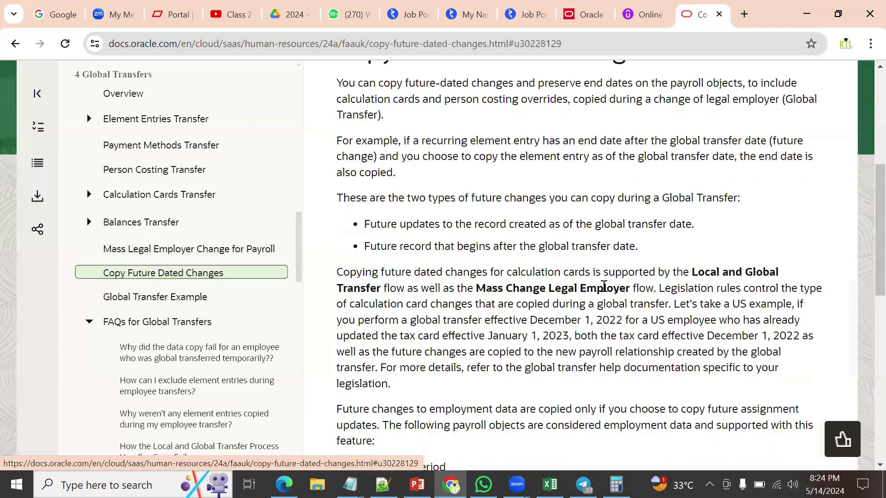
scroll(606, 291, "down", 3)
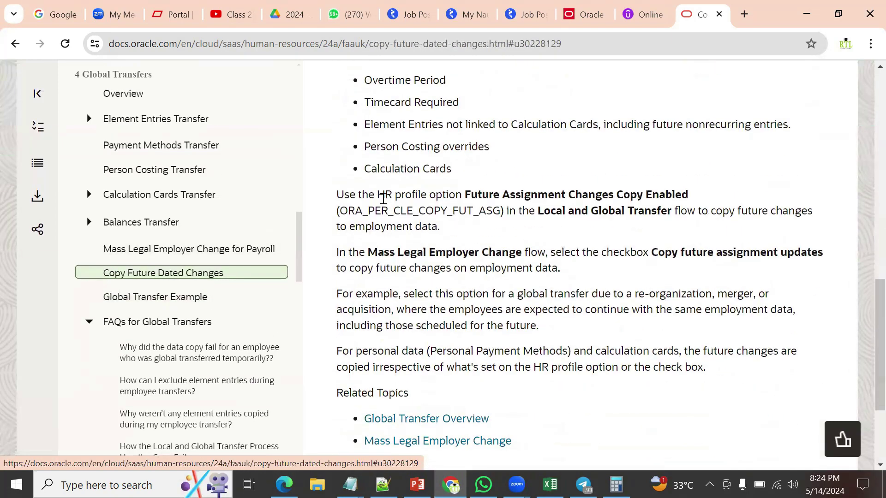
left_click_drag(386, 196, 502, 211)
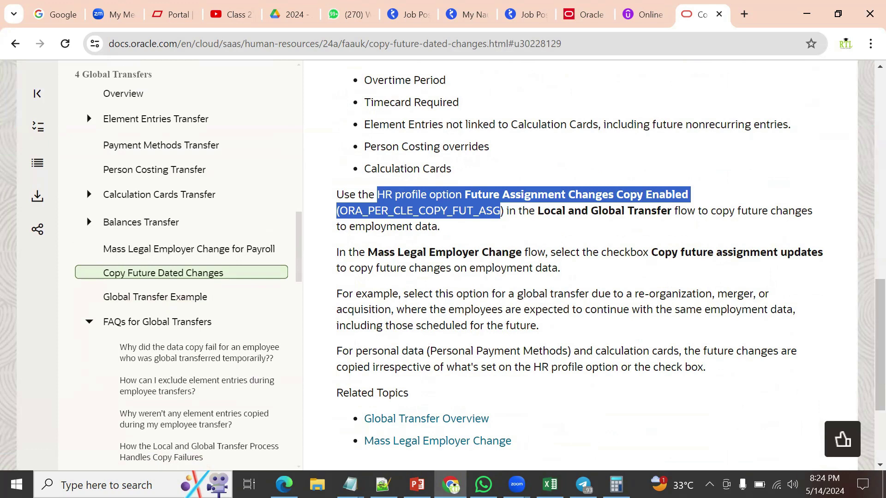
View the Excel training topic list and the employee's Assignment History in Oracle Fusion, and return to the Copy Future Dated Changes page.
key("alt+Tab")
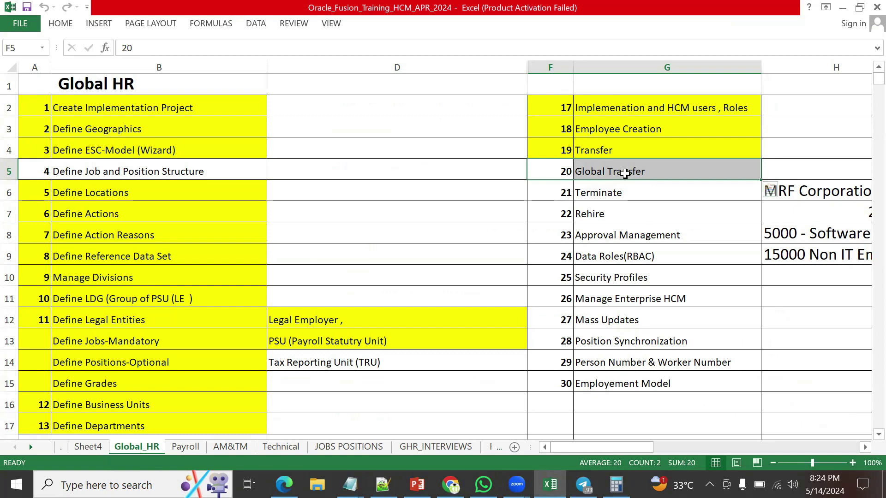
left_click(284, 485)
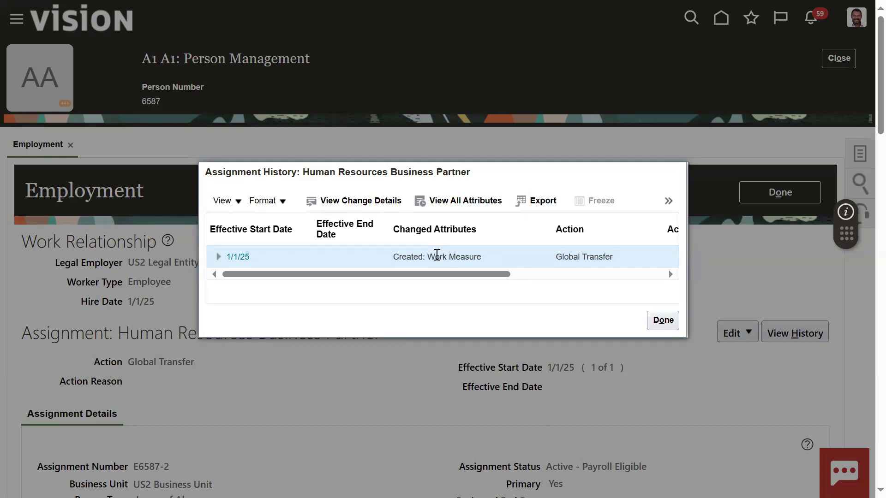
key("alt+Tab")
key("alt+Tab")
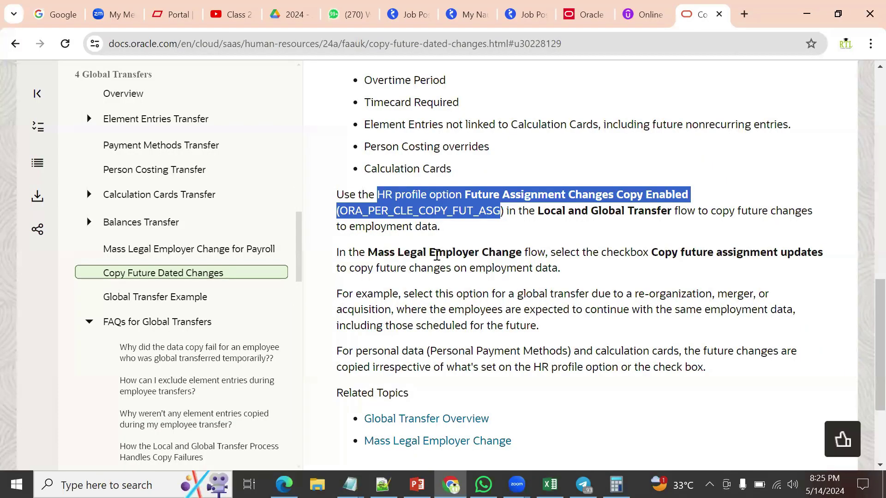
left_click(590, 150)
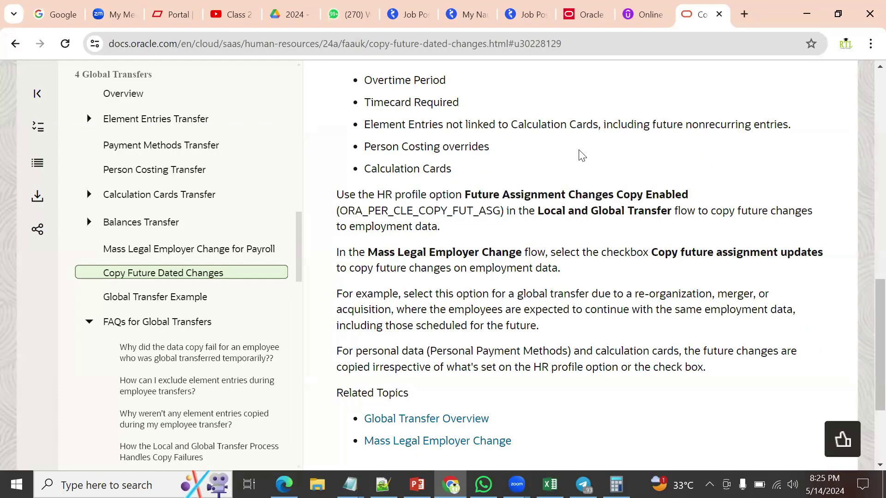
Copy the profile option code ORA_PER_CLE_COPY_FUT_ASG from the Copy Future Dated Changes page.
left_click(422, 37)
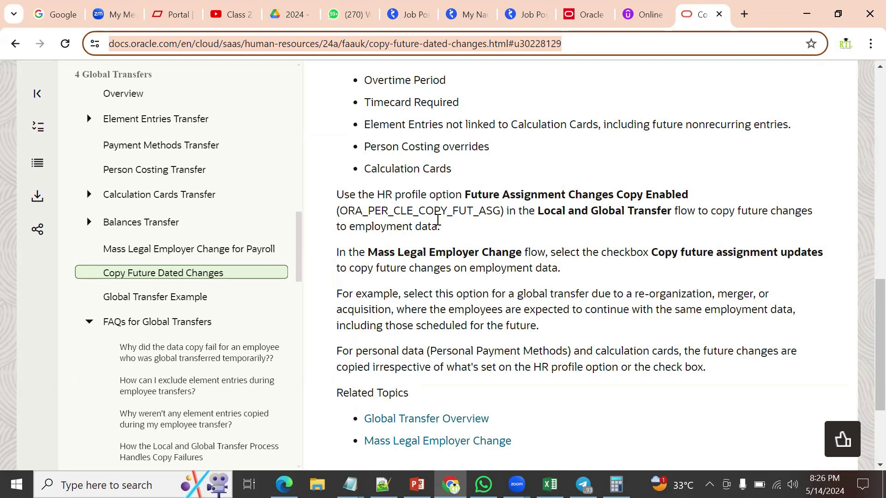
left_click_drag(339, 210, 503, 212)
right_click(493, 213)
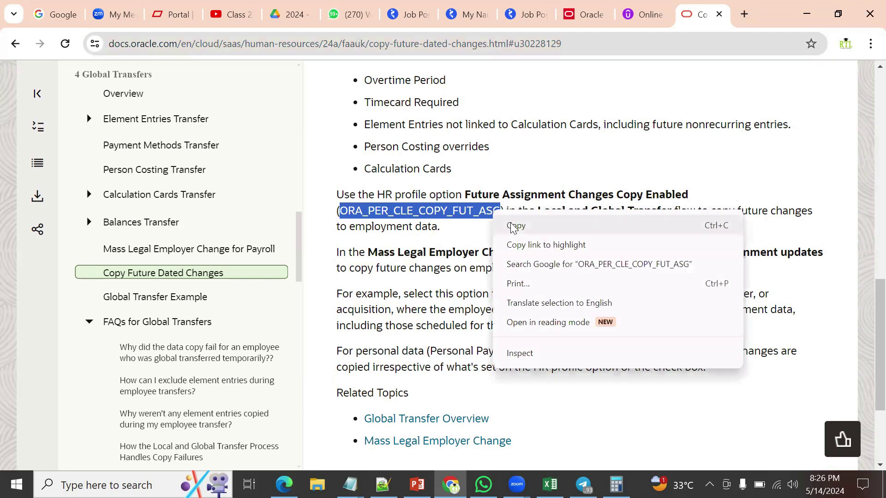
left_click(514, 226)
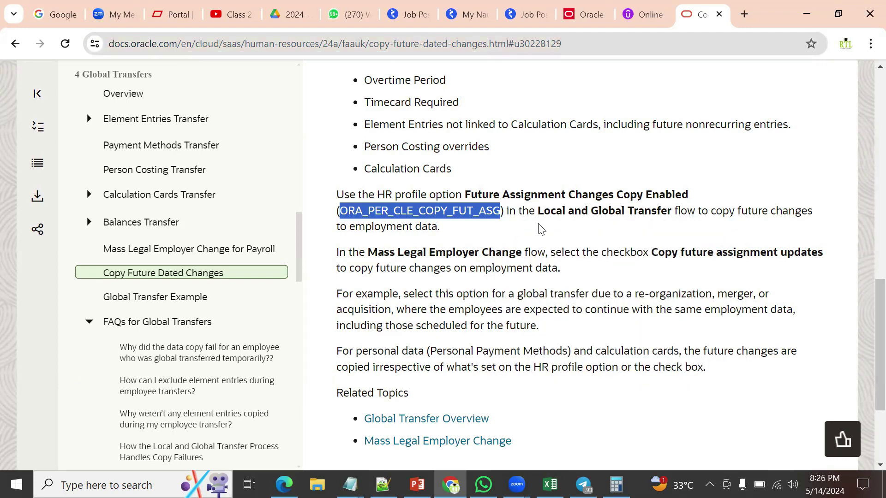
Switch to Oracle Fusion, close the employee's assignment history and record, and open the Setup work area.
key("alt+Tab")
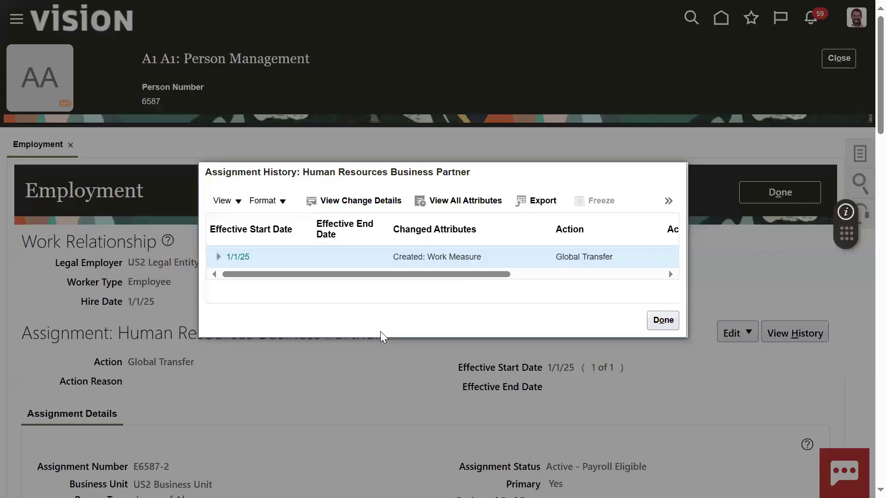
left_click(663, 320)
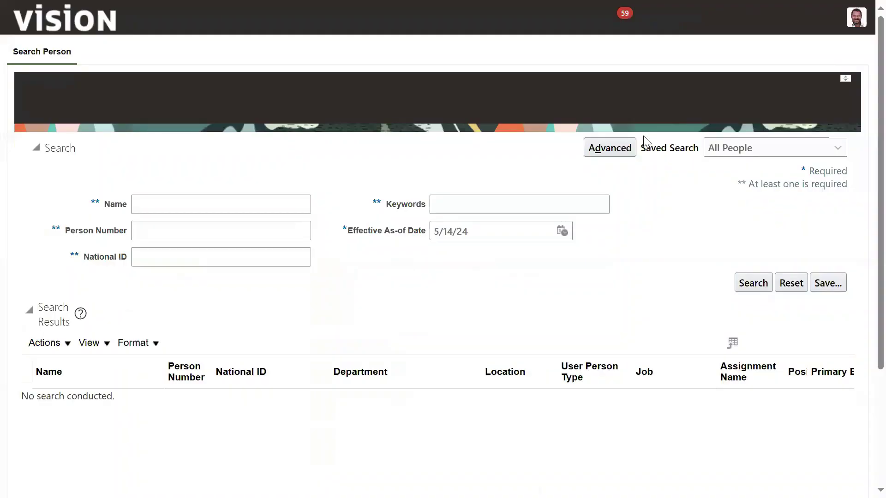
left_click(854, 19)
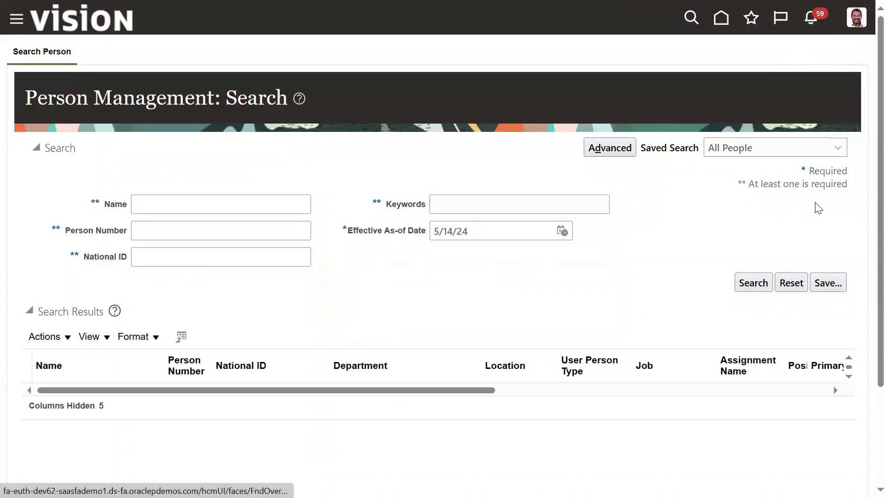
left_click(633, 226)
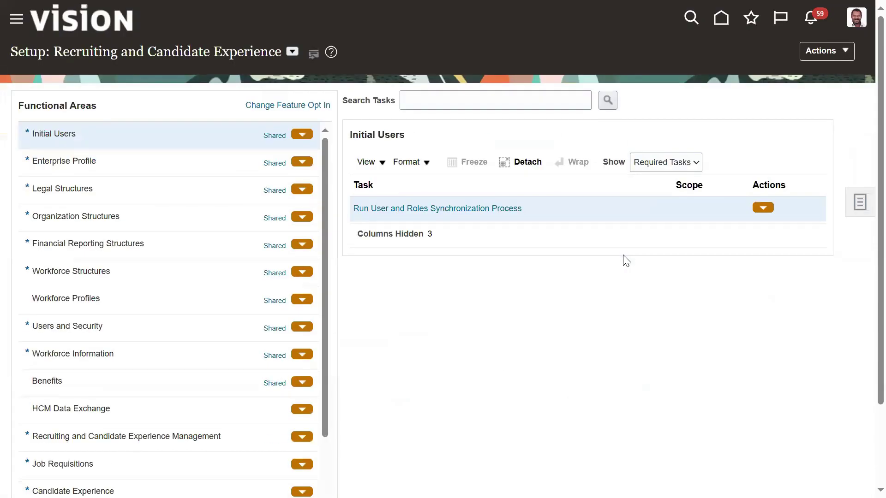
Change the setup offering to Compensation Management.
left_click(293, 52)
scroll(406, 168, "up", 5)
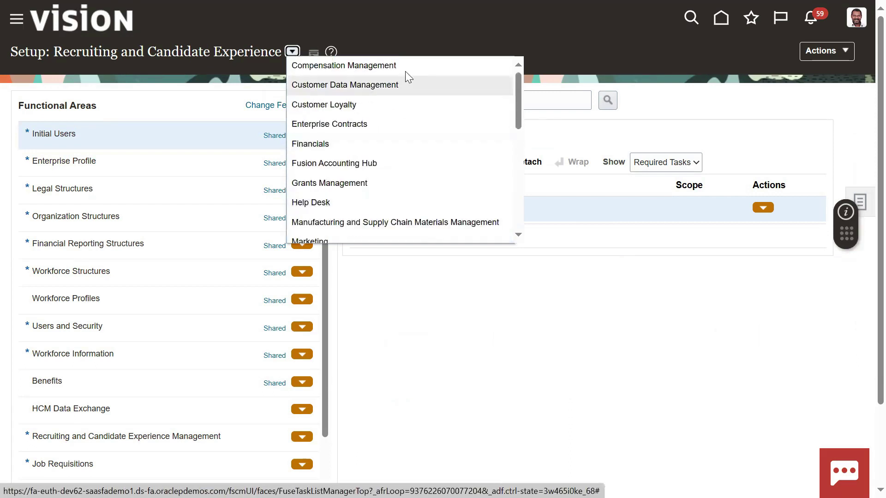
left_click(405, 70)
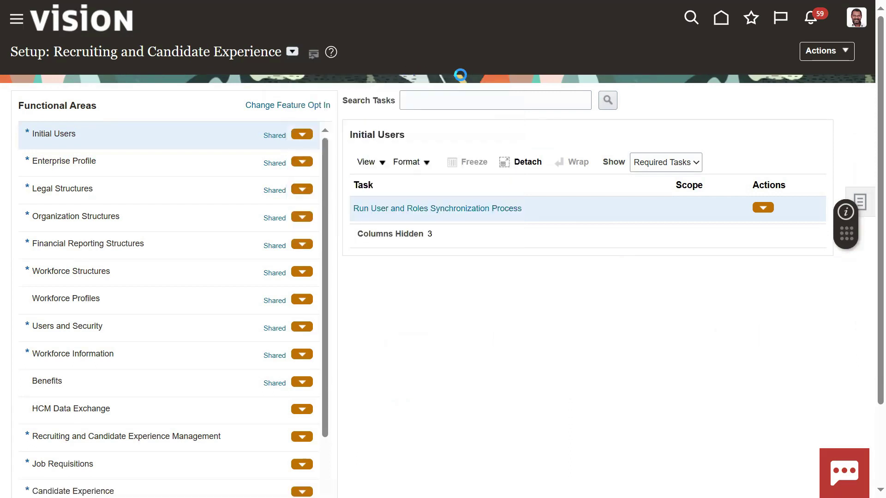
Search the Compensation Management setup tasks for "common profile" and close the search results.
left_click(461, 104)
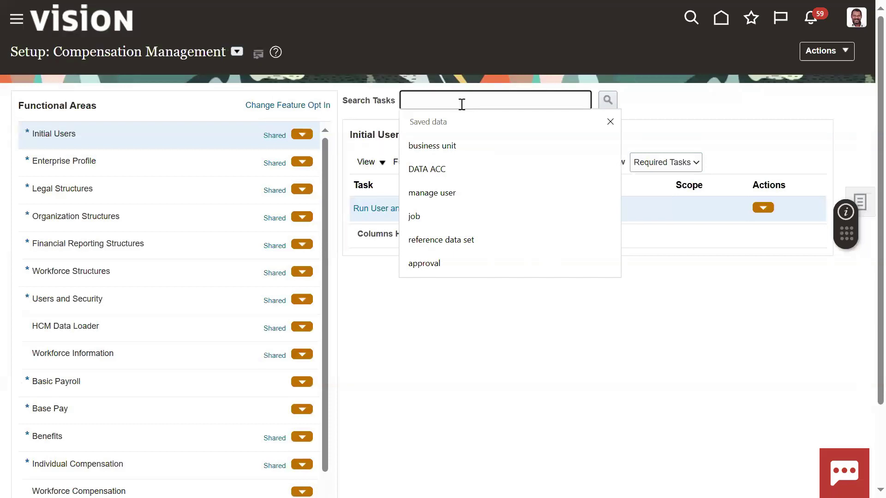
type("common profile")
key("Return")
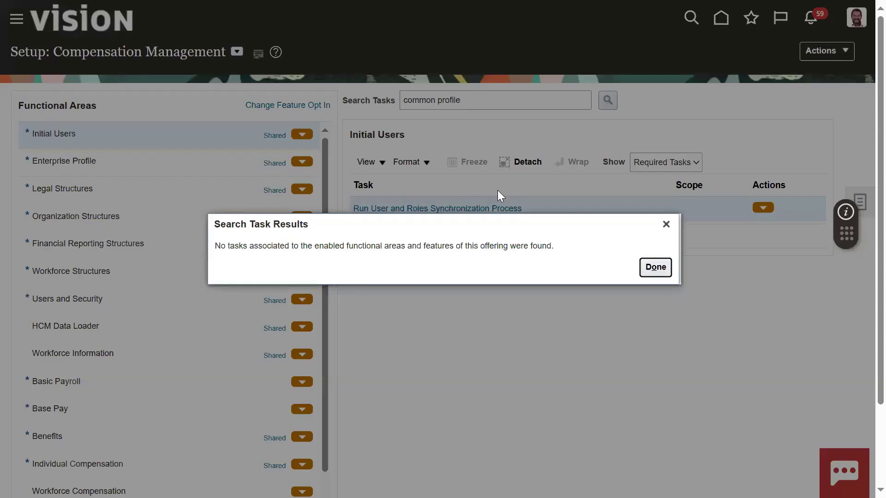
left_click(657, 270)
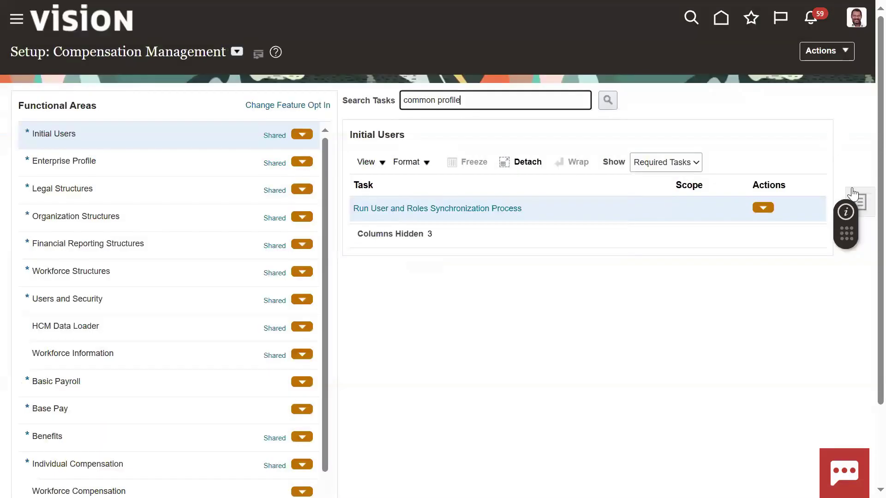
Open the setup-wide search, look up "common profile", and open the Define Profiles task list.
left_click(859, 202)
left_click(771, 248)
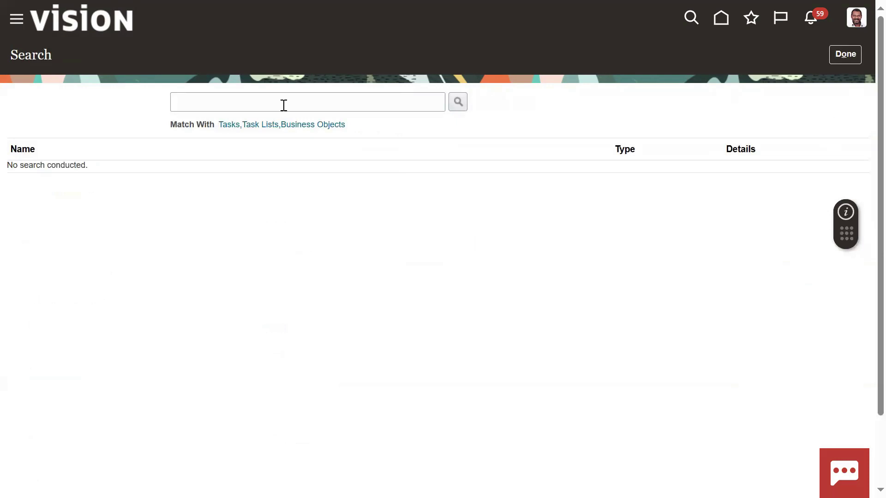
left_click(283, 104)
type("c")
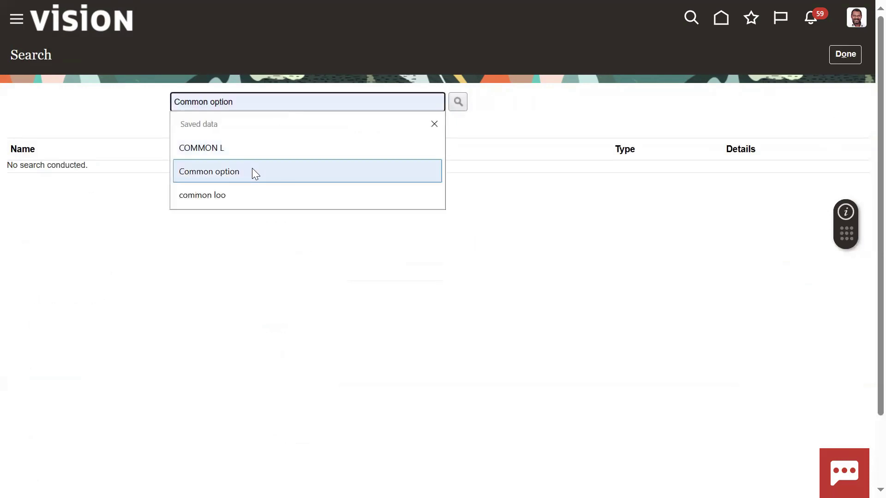
type("ommon profil")
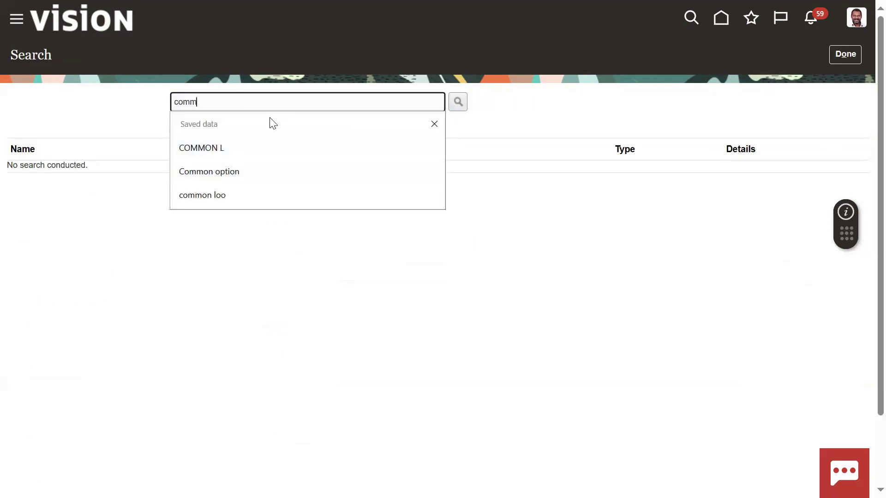
type("e")
key("Return")
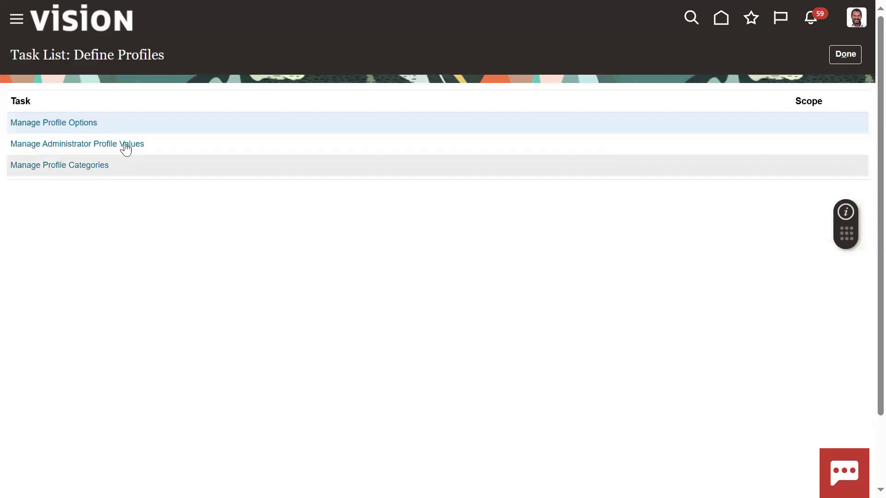
Open Manage Profile Options and search with ORA_PER_CLE_COPY_FUT_ASG as the profile display name.
left_click(82, 123)
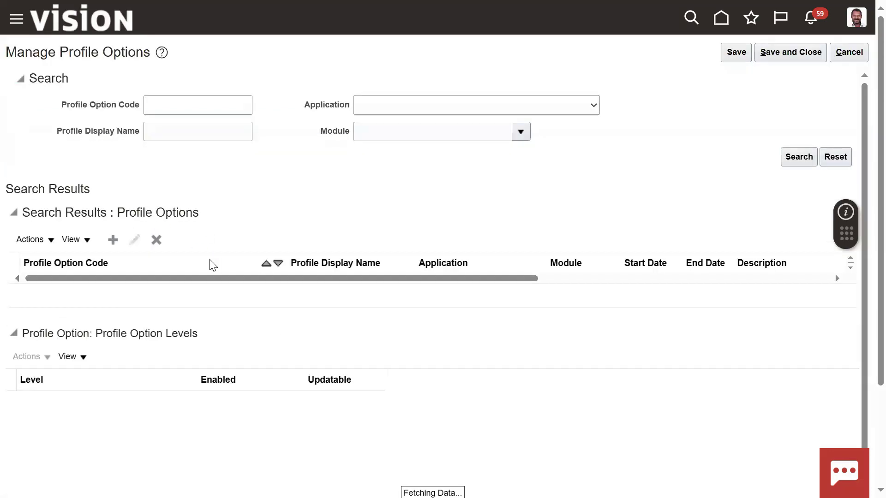
left_click(203, 132)
key("ctrl+v")
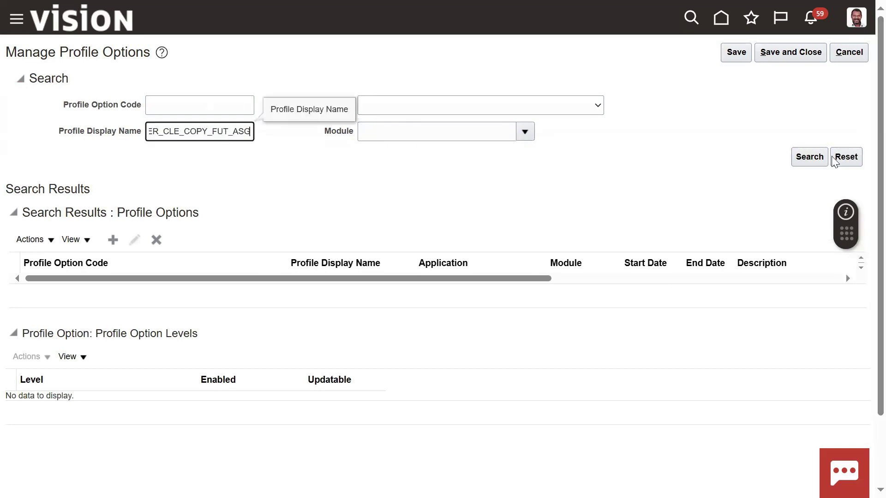
left_click(809, 157)
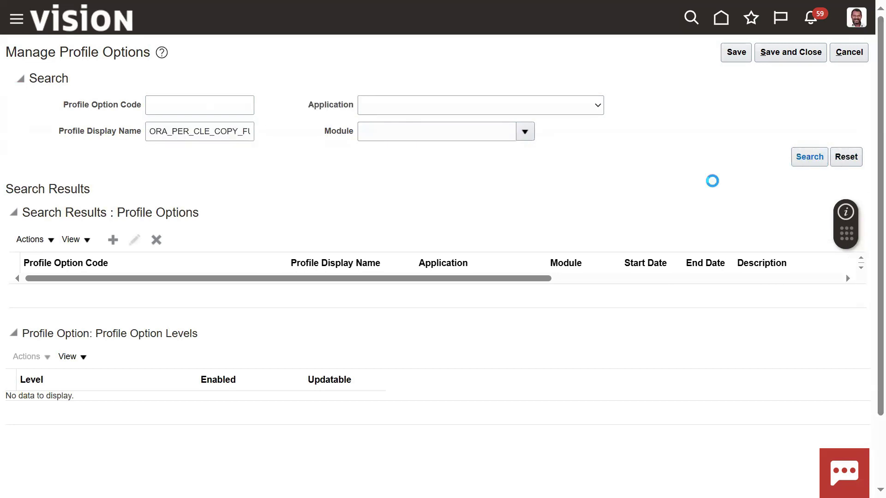
Search the profile options by the code ORA_PER_CLE_COPY_FUT_ASG instead of the display name, and leave Manage Profile Options.
double_click(213, 131)
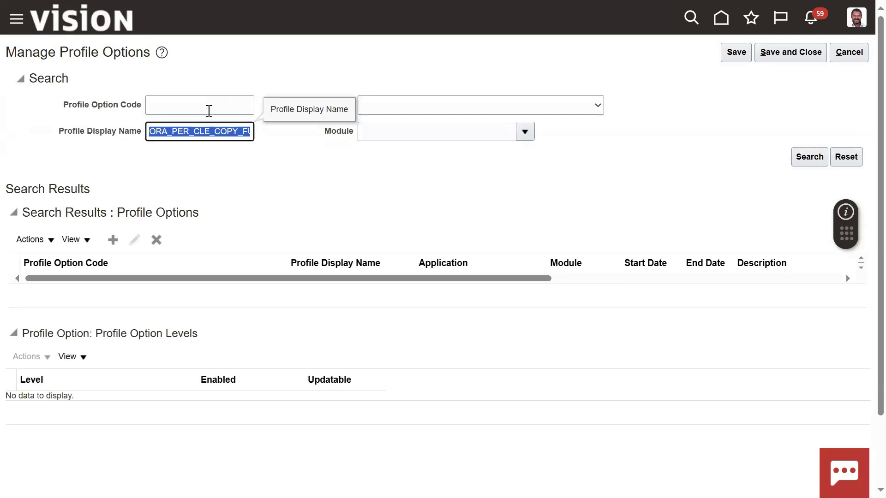
key("ctrl+x")
left_click(209, 111)
key("ctrl+v")
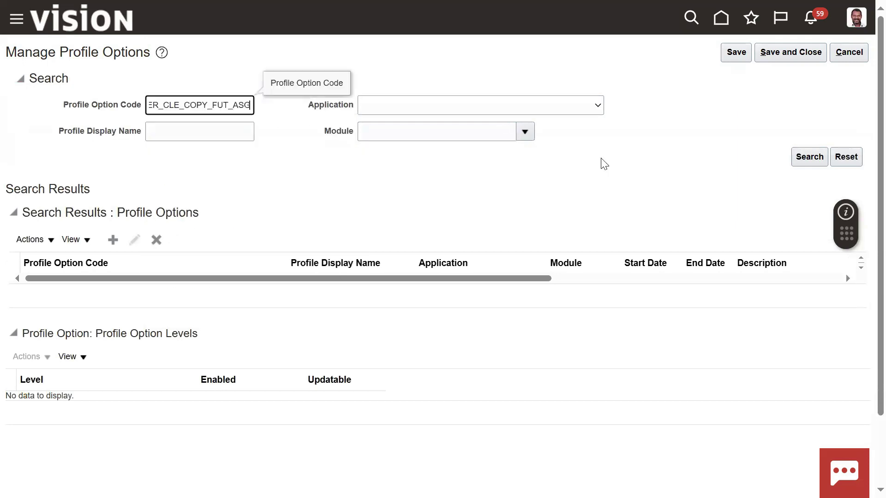
left_click(808, 158)
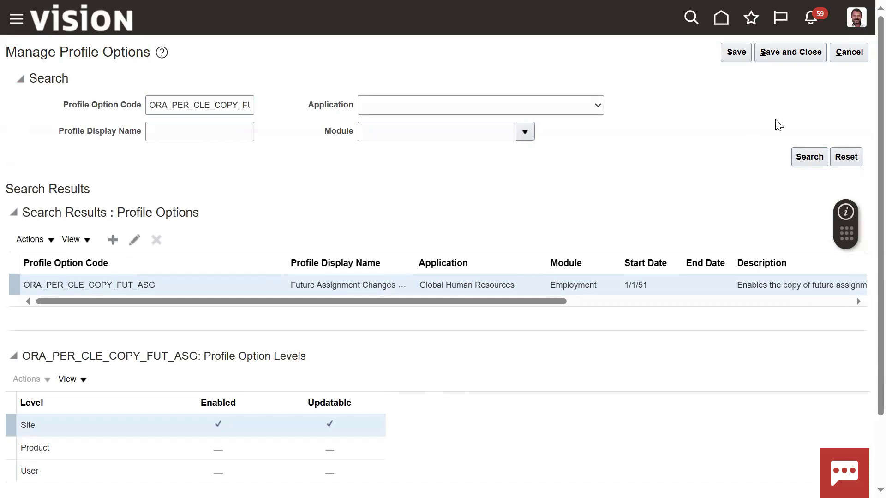
left_click(848, 55)
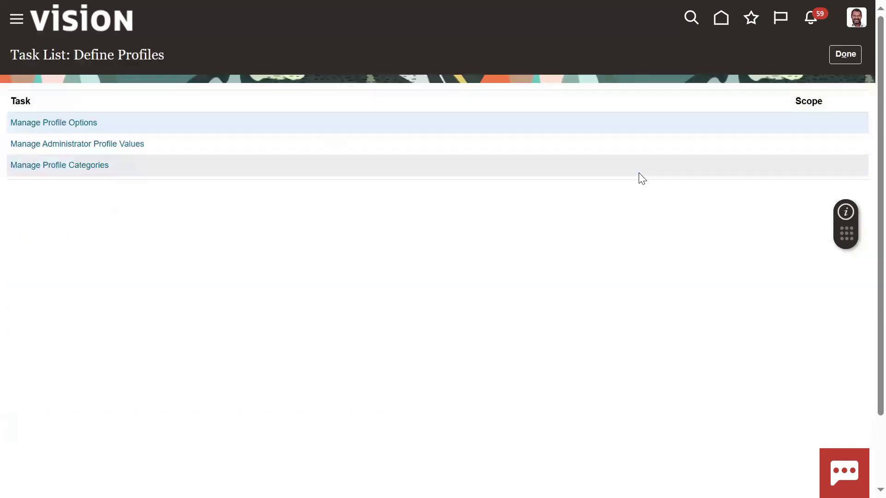
Switch to the Copy Future Dated Changes documentation page in Chrome and highlight the profile option code ORA_PER_CLE_COPY_FUT_ASG.
key("alt+Tab")
key("Tab")
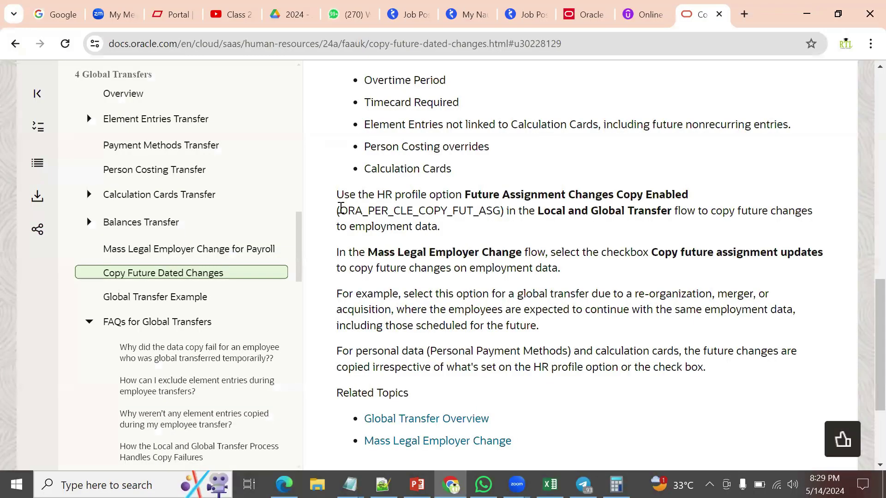
left_click_drag(340, 211, 502, 211)
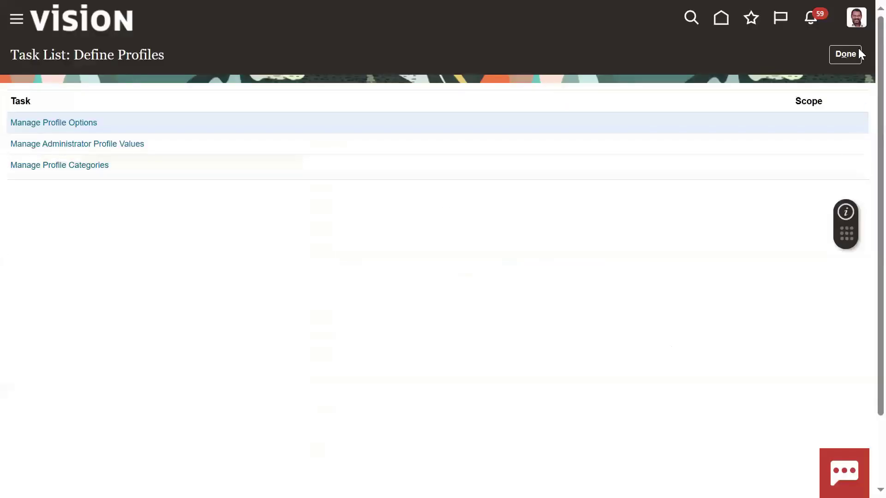
Close the Define Profiles task list, return to Setup and Maintenance, and highlight the Compensation Management offering name.
left_click(842, 54)
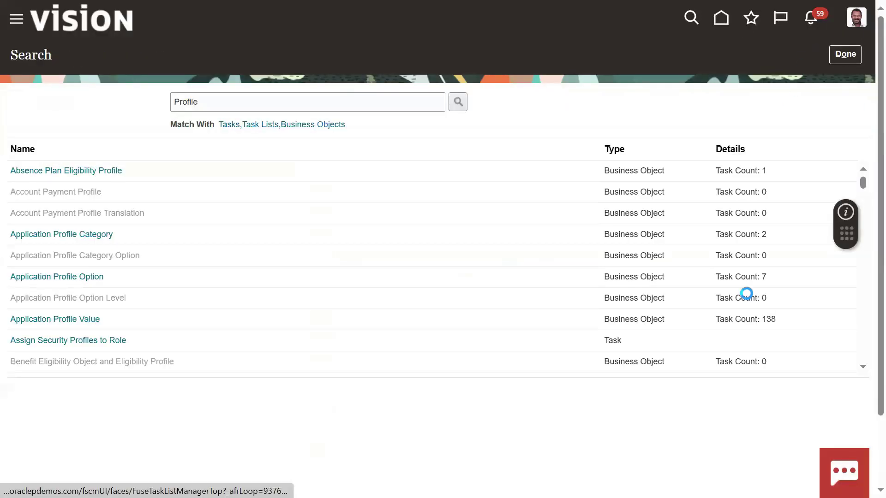
left_click(856, 18)
left_click(626, 226)
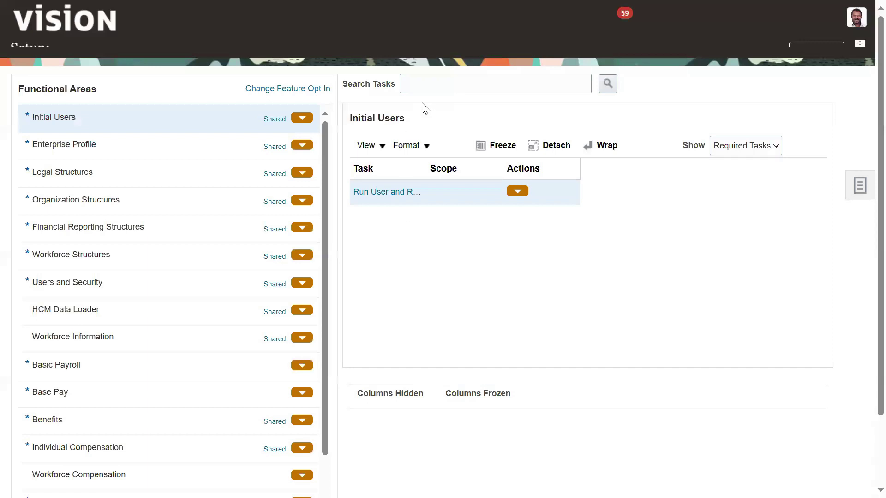
left_click_drag(343, 101, 391, 100)
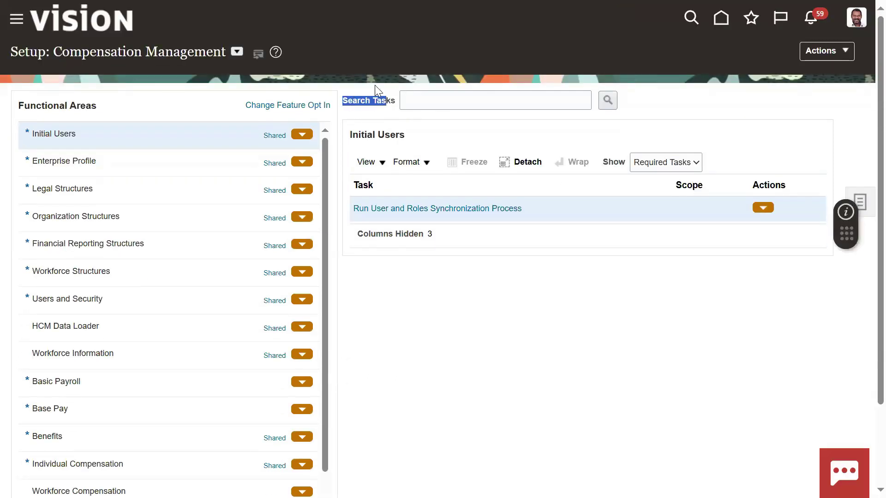
left_click_drag(55, 53, 223, 48)
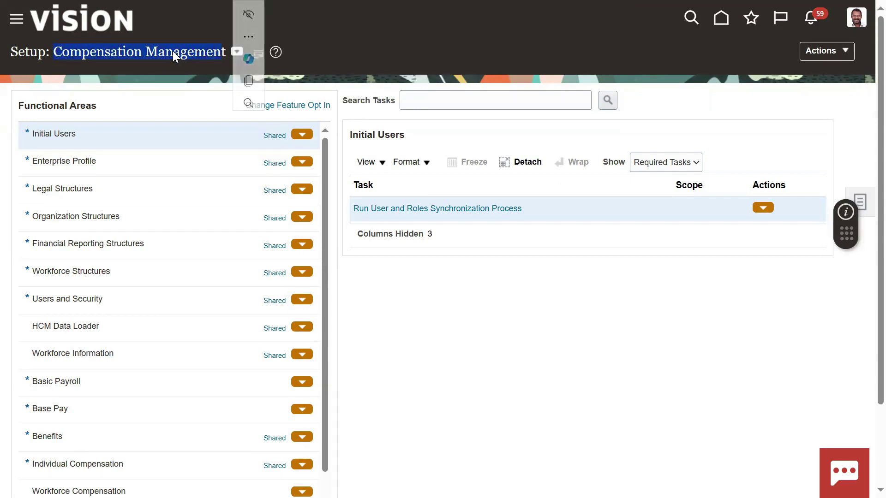
left_click(366, 51)
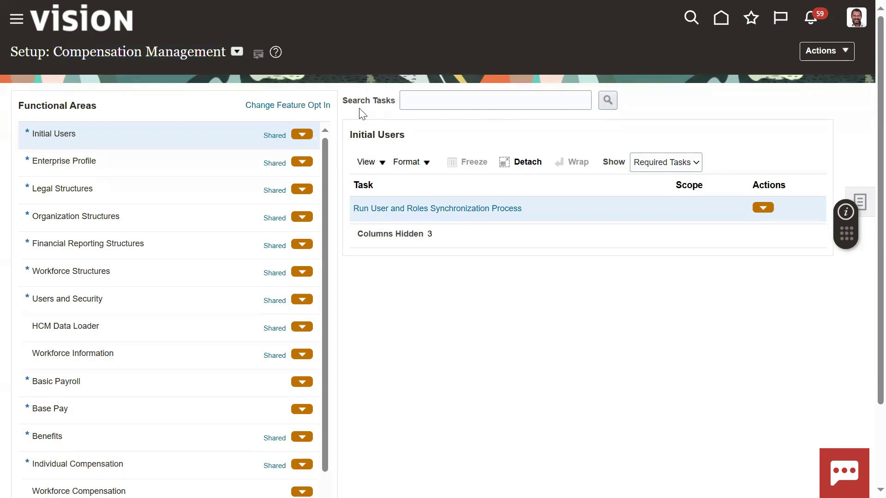
Open the setup-wide search and look up "Profile".
left_click(860, 202)
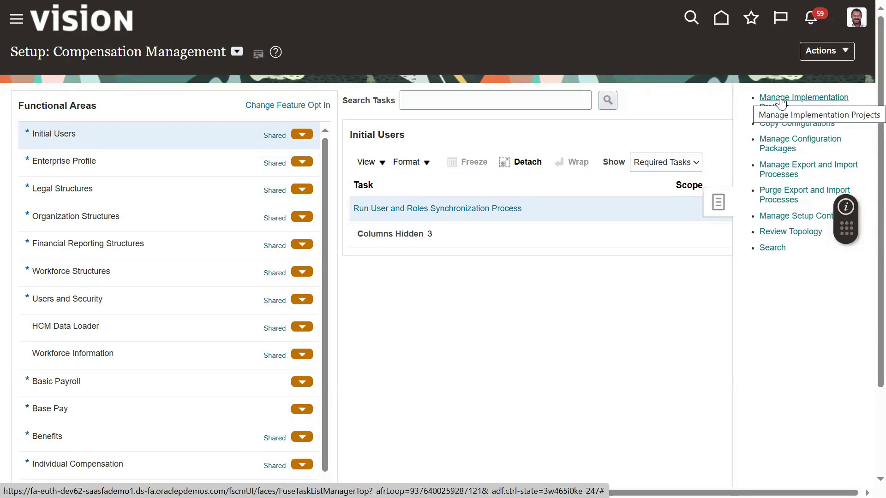
left_click(771, 250)
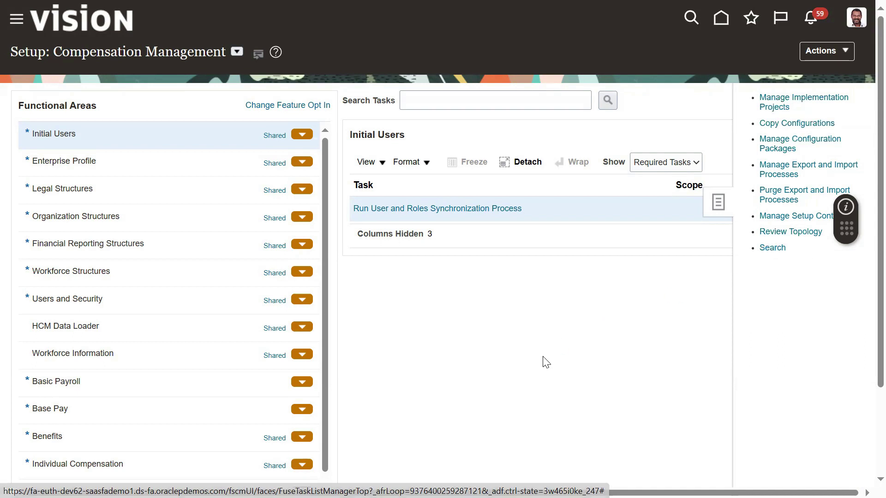
left_click(266, 101)
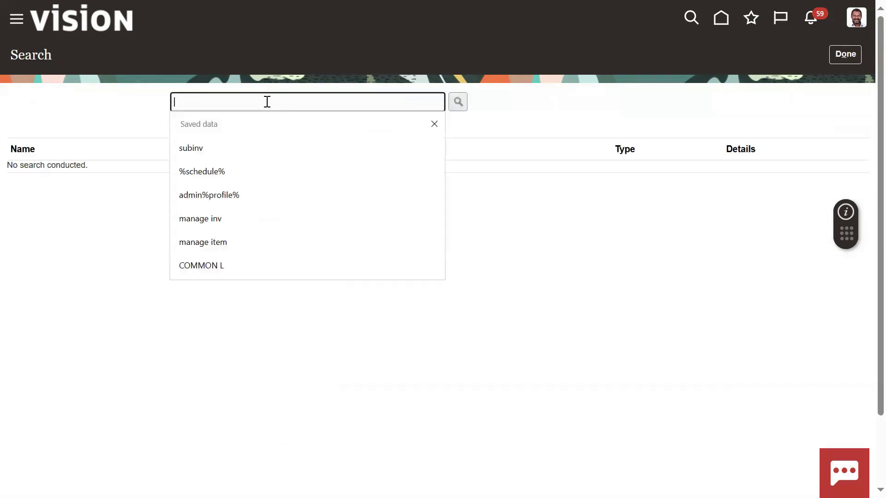
type("Profile")
key("Return")
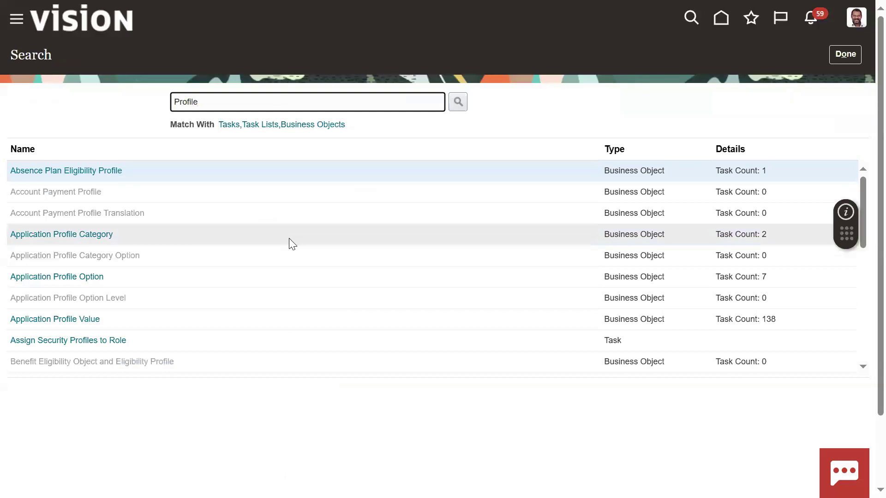
Find and open the Define Profiles task list in the search results, and open its Manage Profile Options task.
scroll(289, 242, "down", 5)
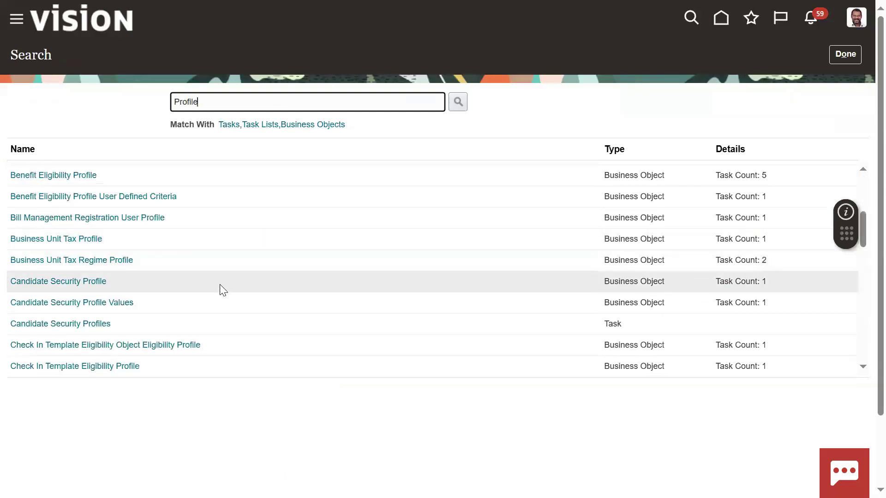
scroll(223, 290, "down", 3)
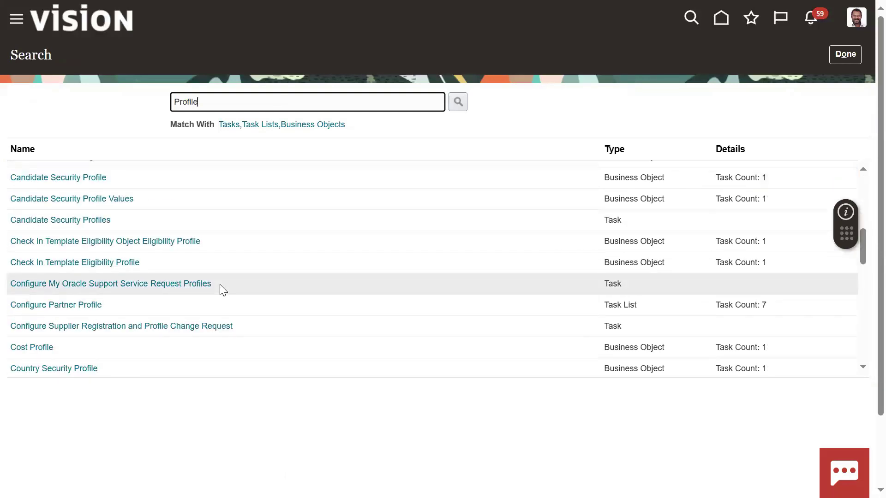
scroll(223, 290, "down", 3)
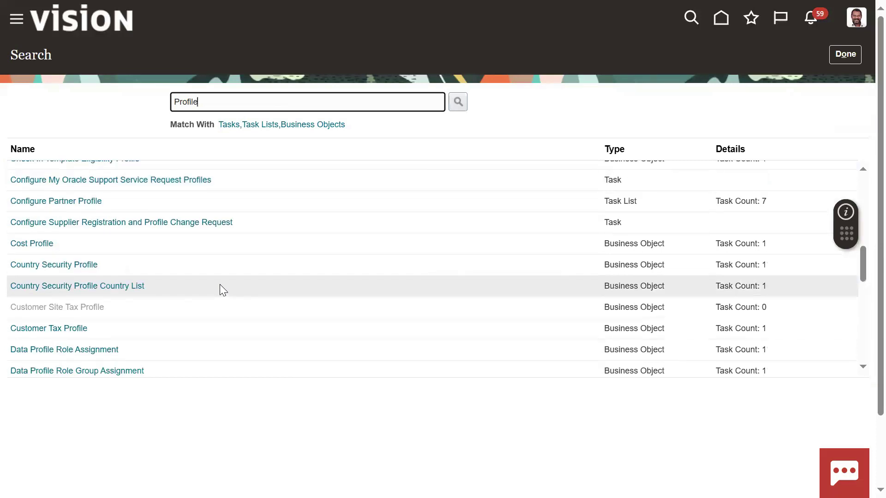
scroll(172, 293, "down", 6)
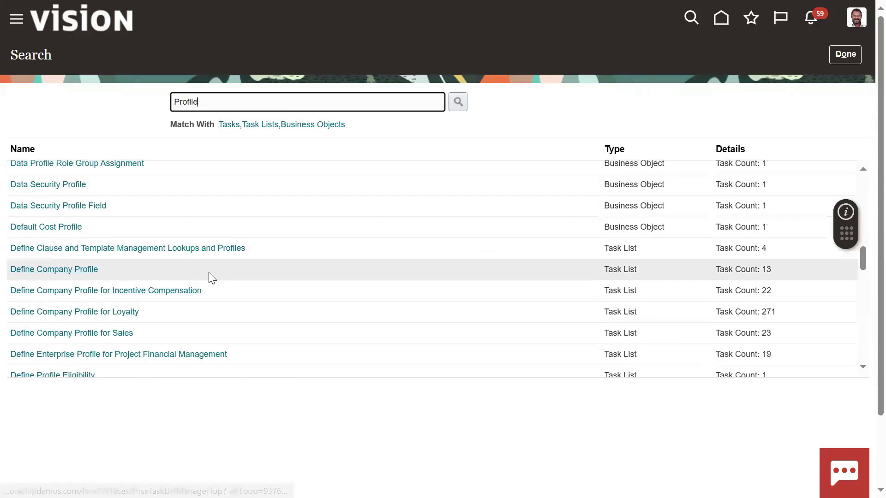
scroll(203, 309, "down", 3)
scroll(205, 311, "down", 6)
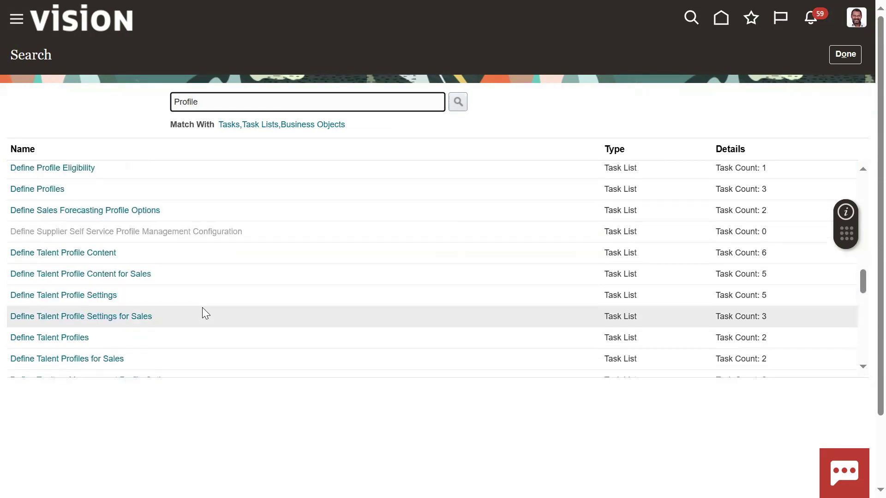
scroll(203, 308, "down", 6)
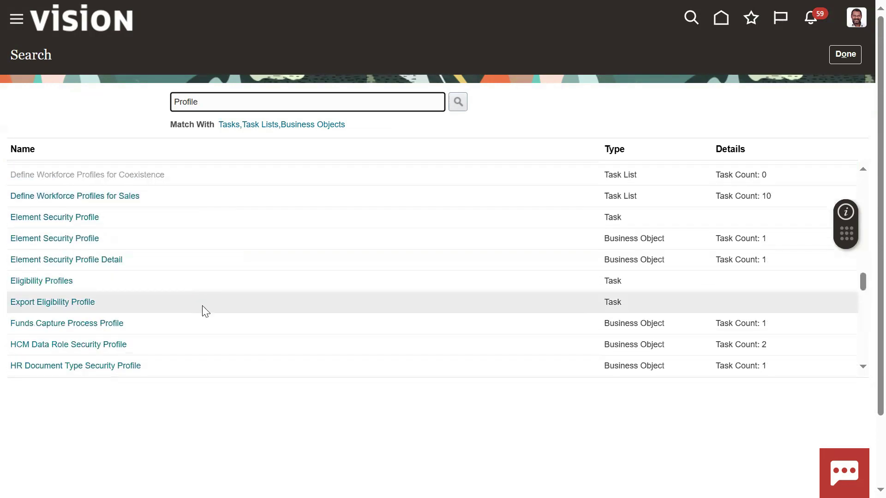
scroll(178, 295, "down", 3)
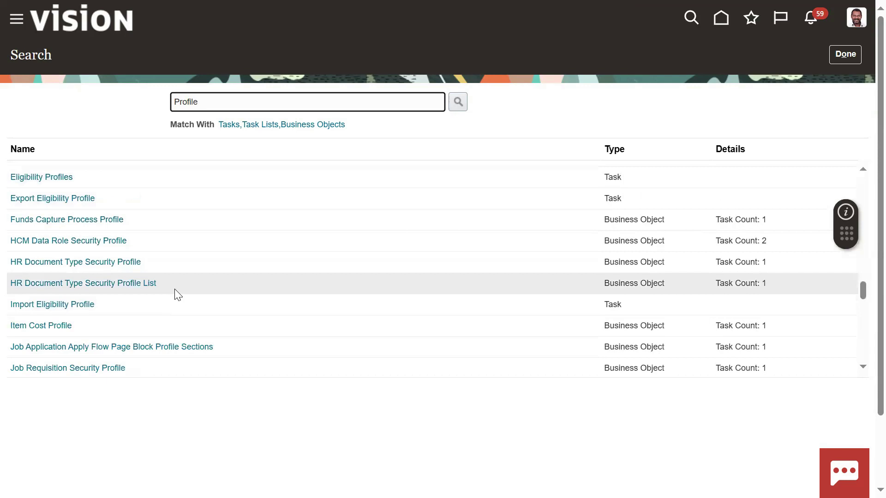
scroll(178, 295, "down", 3)
scroll(175, 291, "down", 12)
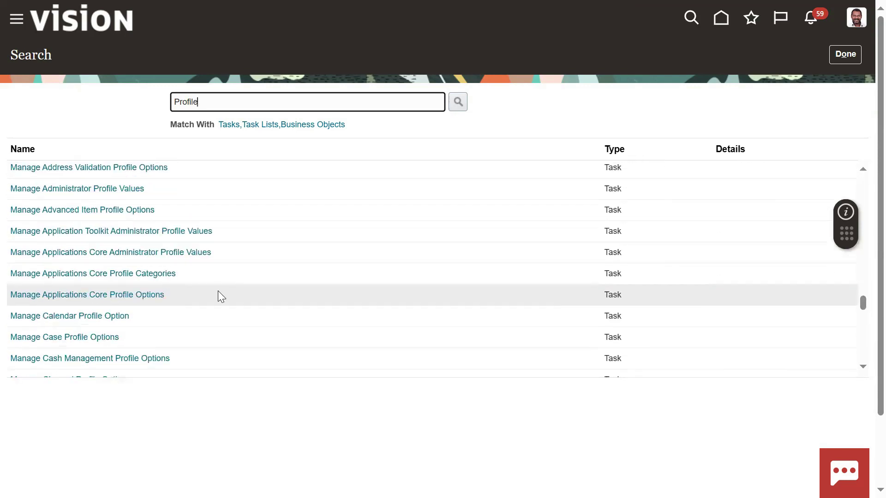
scroll(178, 332, "down", 3)
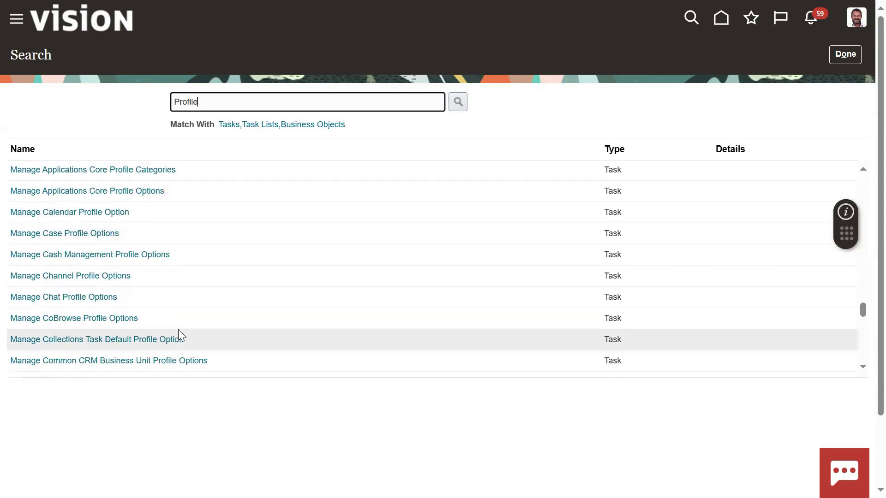
scroll(211, 314, "down", 3)
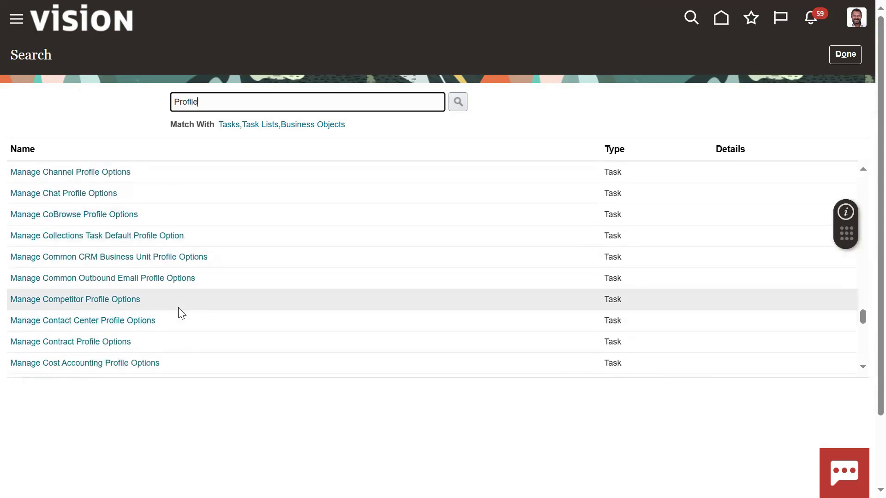
scroll(171, 293, "up", 15)
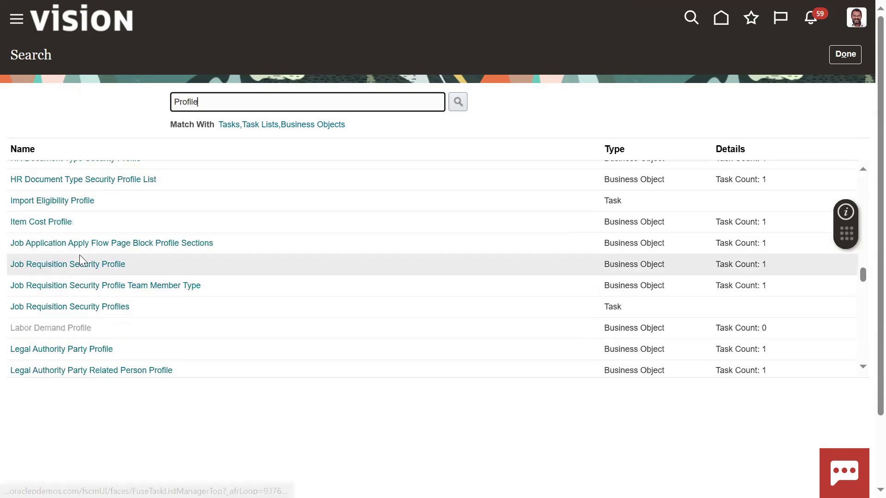
scroll(81, 259, "up", 8)
left_click(55, 190)
left_click(30, 190)
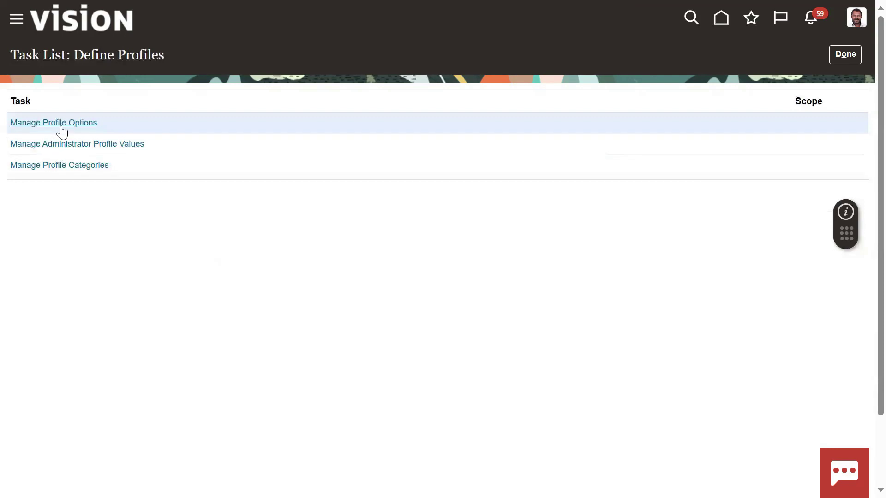
left_click(60, 123)
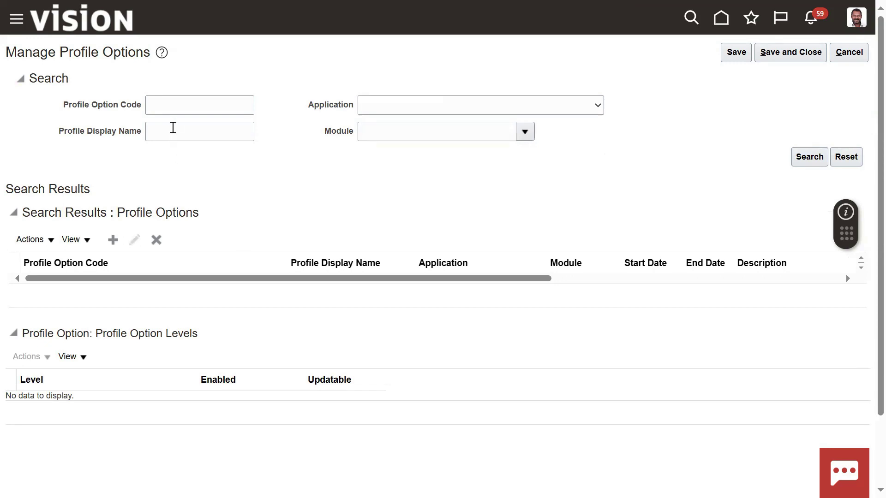
Search the profile options with ORA_PER_CLE_COPY_FUT_ASG as the profile option code.
left_click(177, 106)
right_click(178, 106)
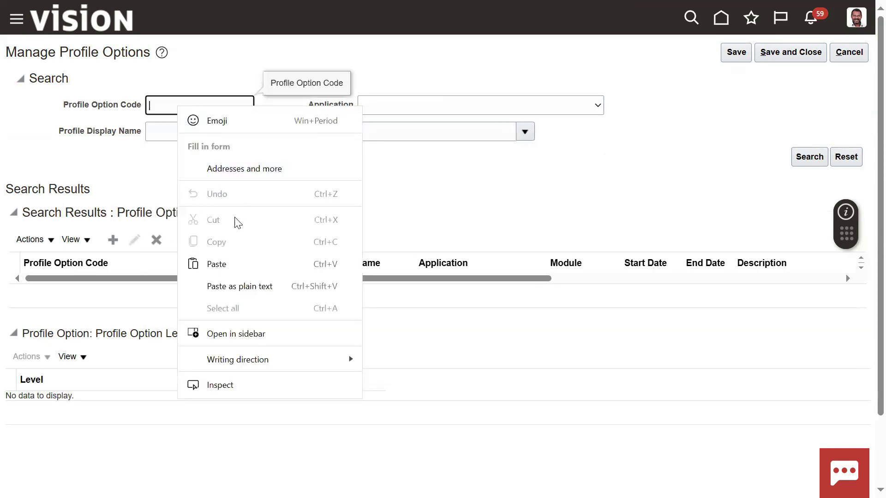
left_click(233, 264)
left_click(811, 151)
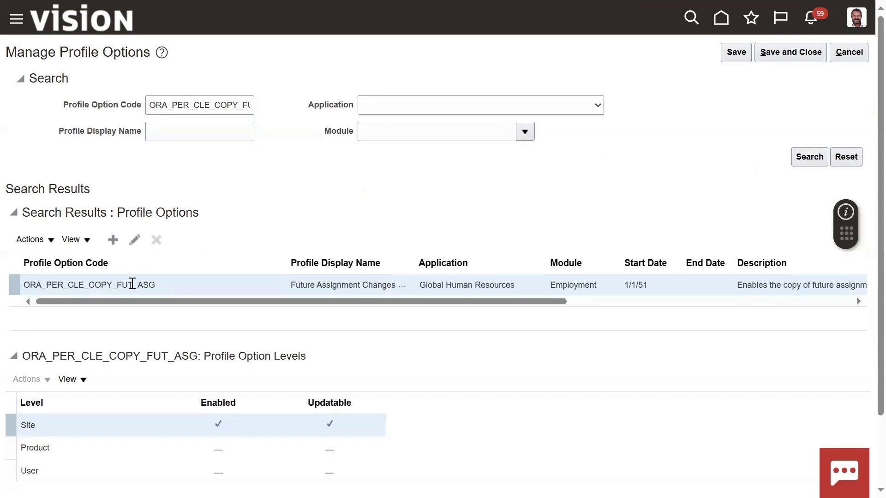
Review the description and level settings of ORA_PER_CLE_COPY_FUT_ASG, and open the profile option for editing.
scroll(327, 286, "down", 3)
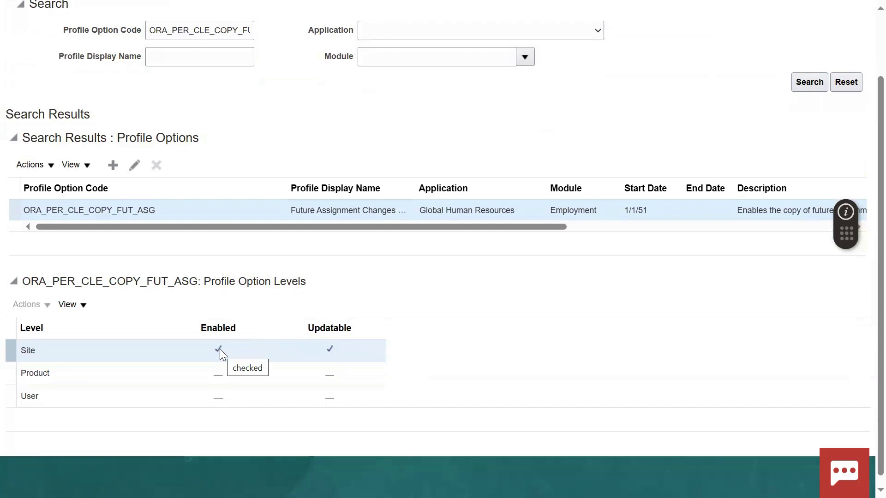
left_click_drag(524, 227, 743, 228)
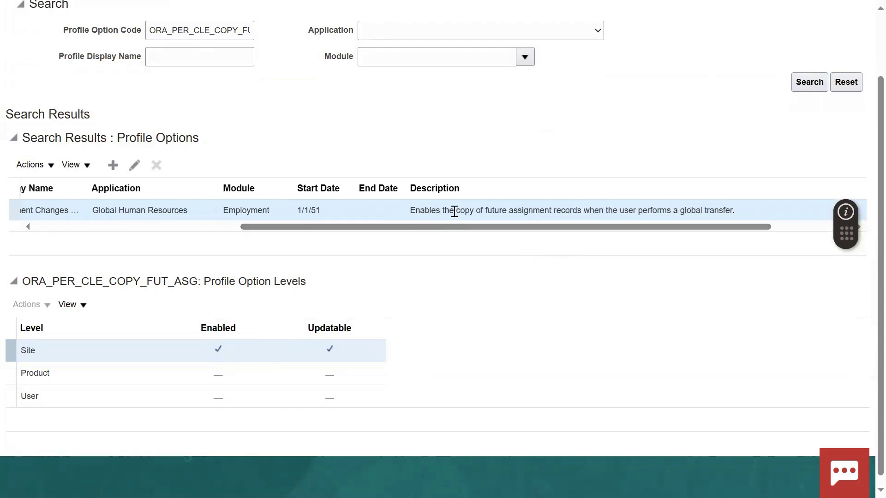
left_click_drag(485, 210, 735, 205)
left_click(275, 275)
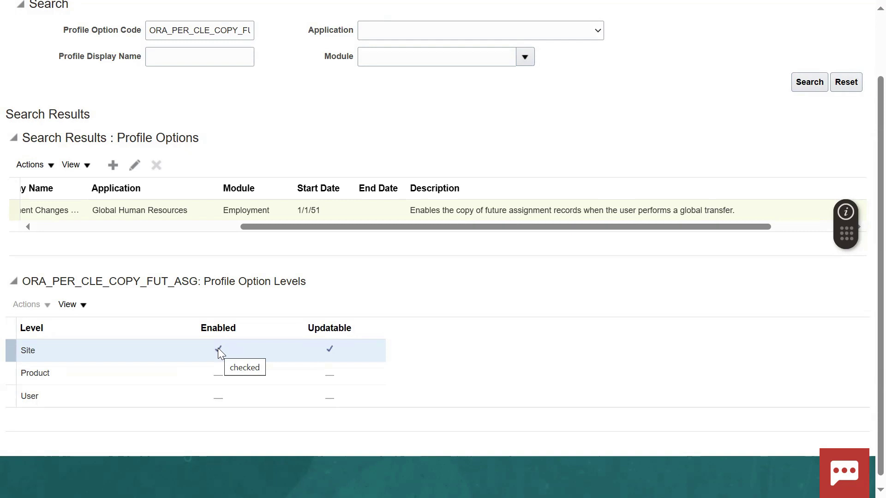
left_click(159, 401)
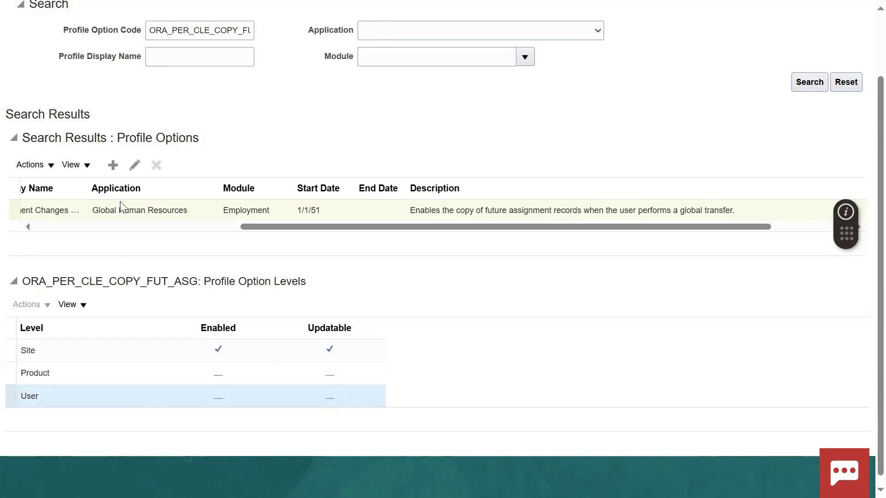
left_click(134, 165)
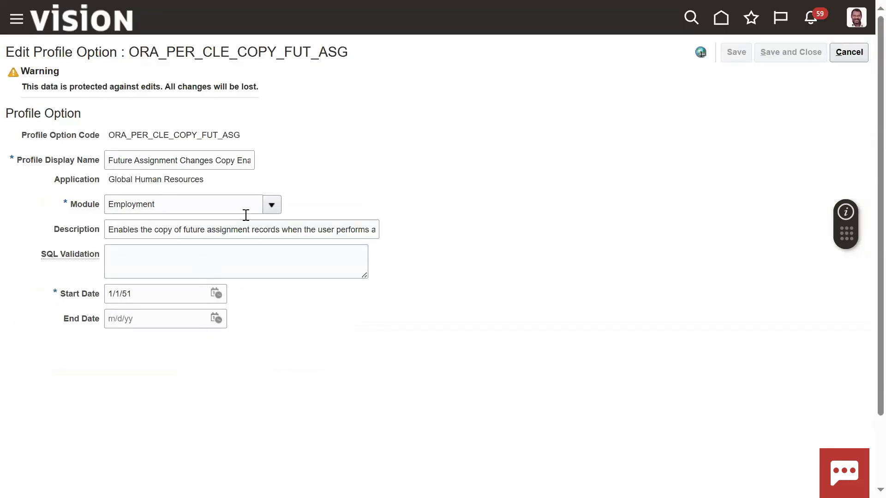
Look over the edit form of ORA_PER_CLE_COPY_FUT_ASG and cancel the edit to return to Manage Profile Options.
scroll(284, 339, "down", 1)
scroll(283, 339, "up", 1)
left_click(849, 54)
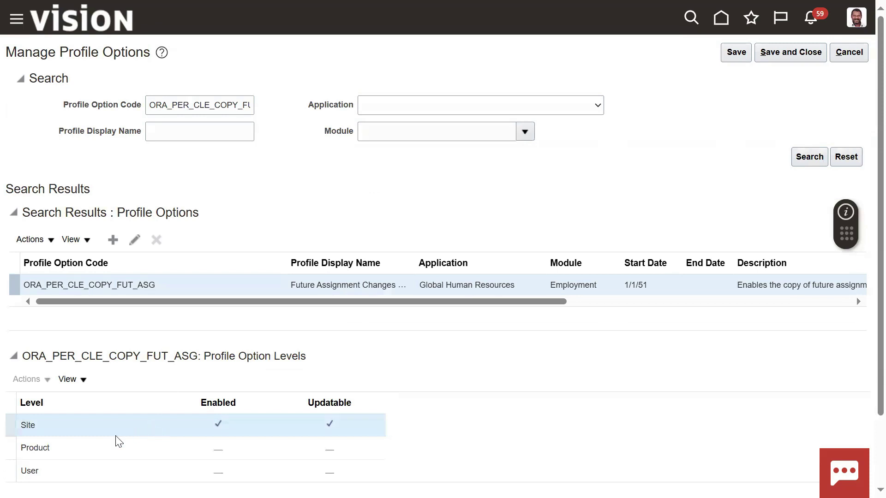
Examine the User, Product and Site levels of the profile option, and switch to the Copy Future Dated Changes documentation in Chrome.
scroll(117, 438, "down", 2)
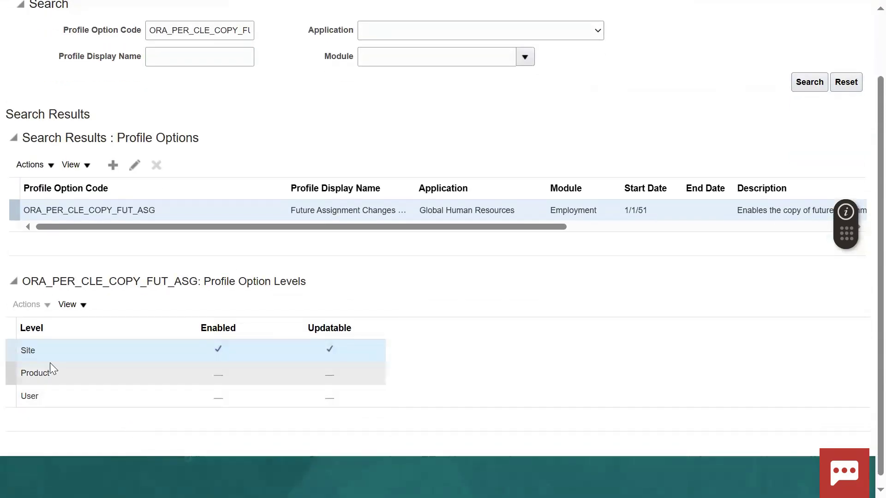
left_click(63, 396)
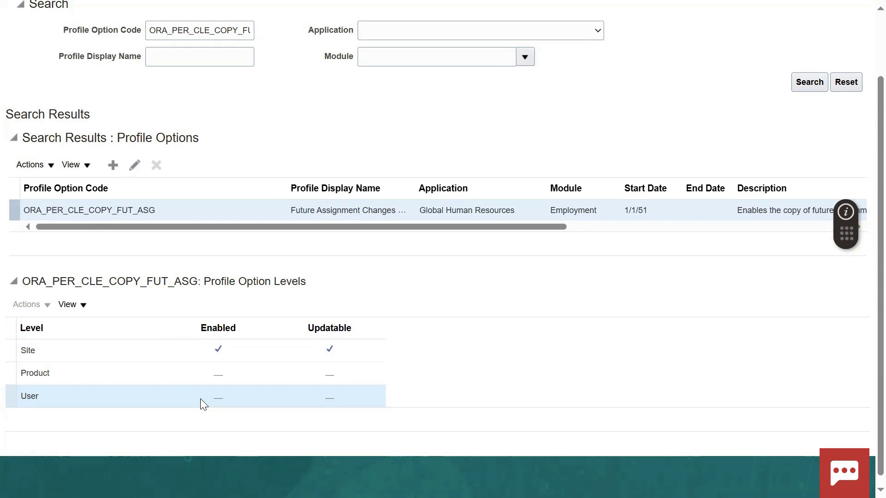
left_click(198, 372)
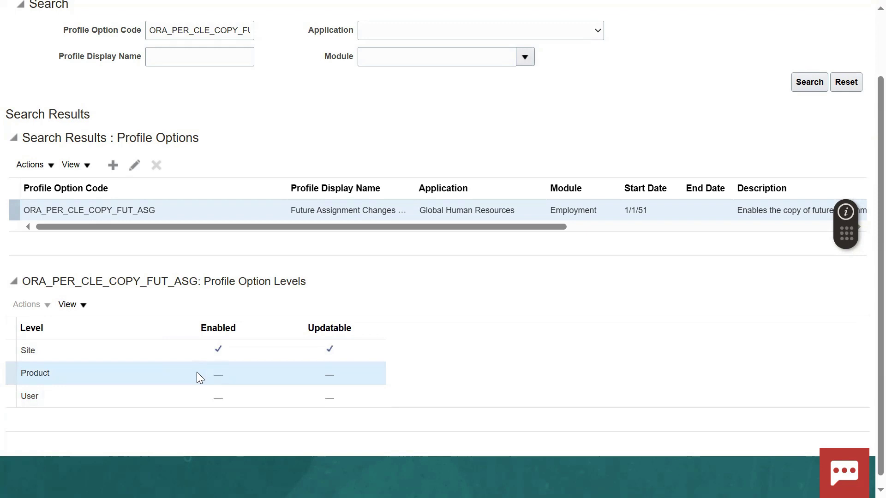
left_click(190, 345)
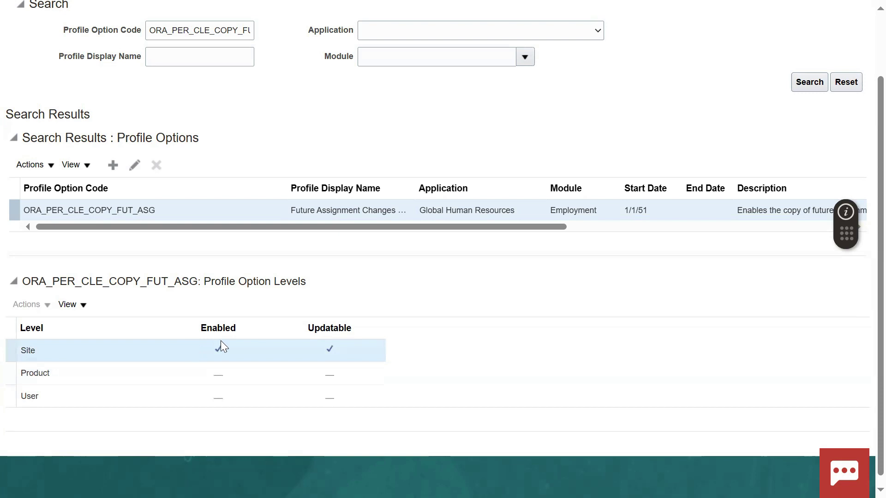
scroll(609, 128, "up", 2)
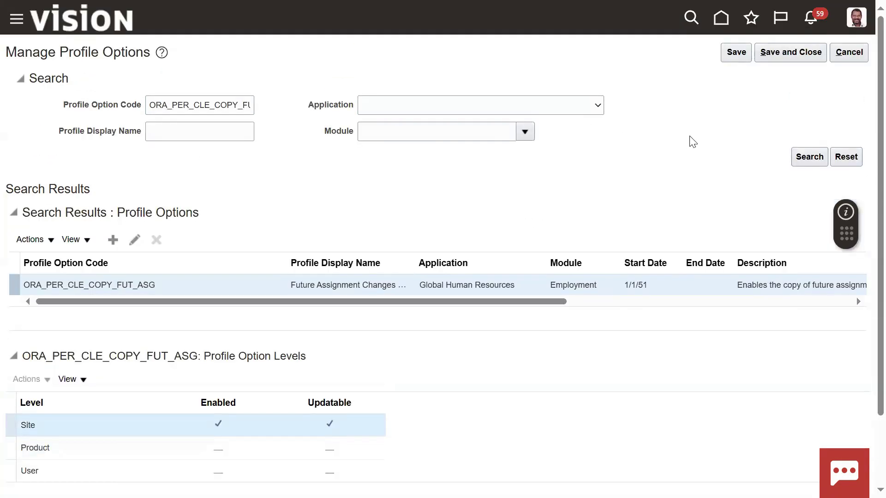
key("alt+Tab")
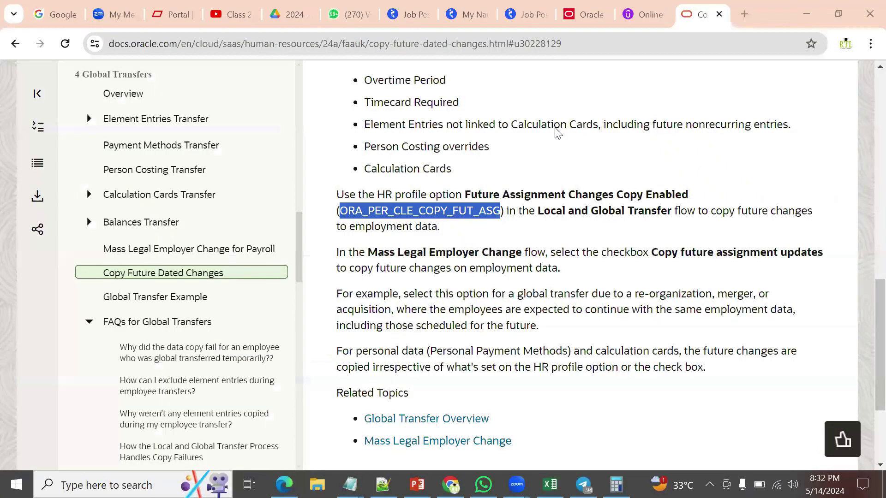